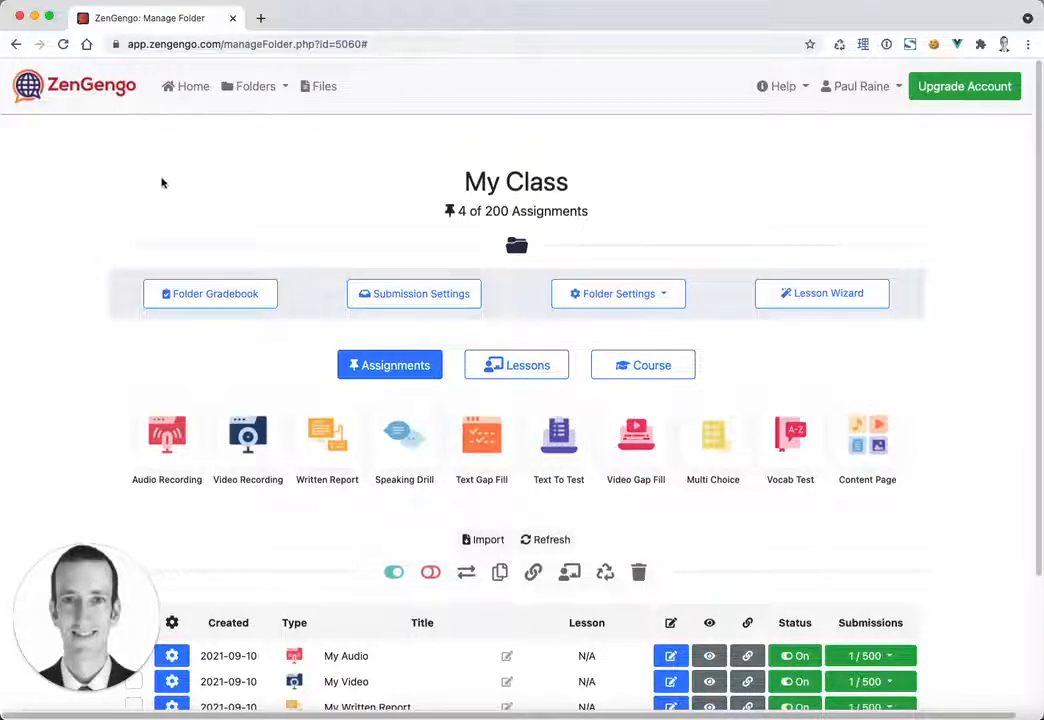
click(255, 86)
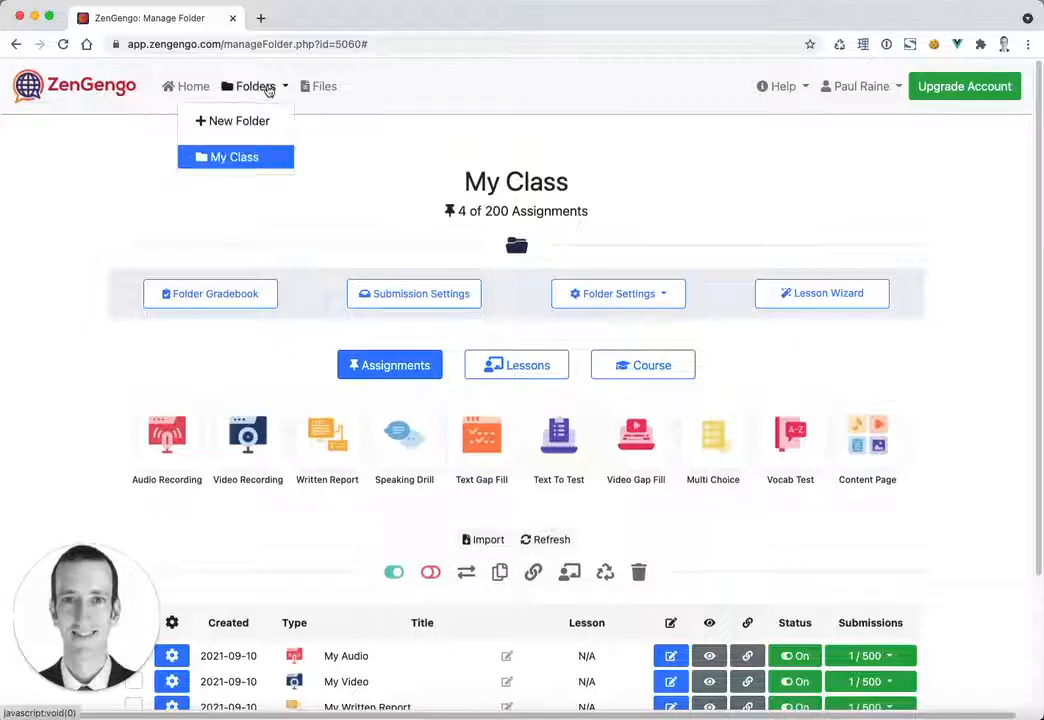
click(98, 195)
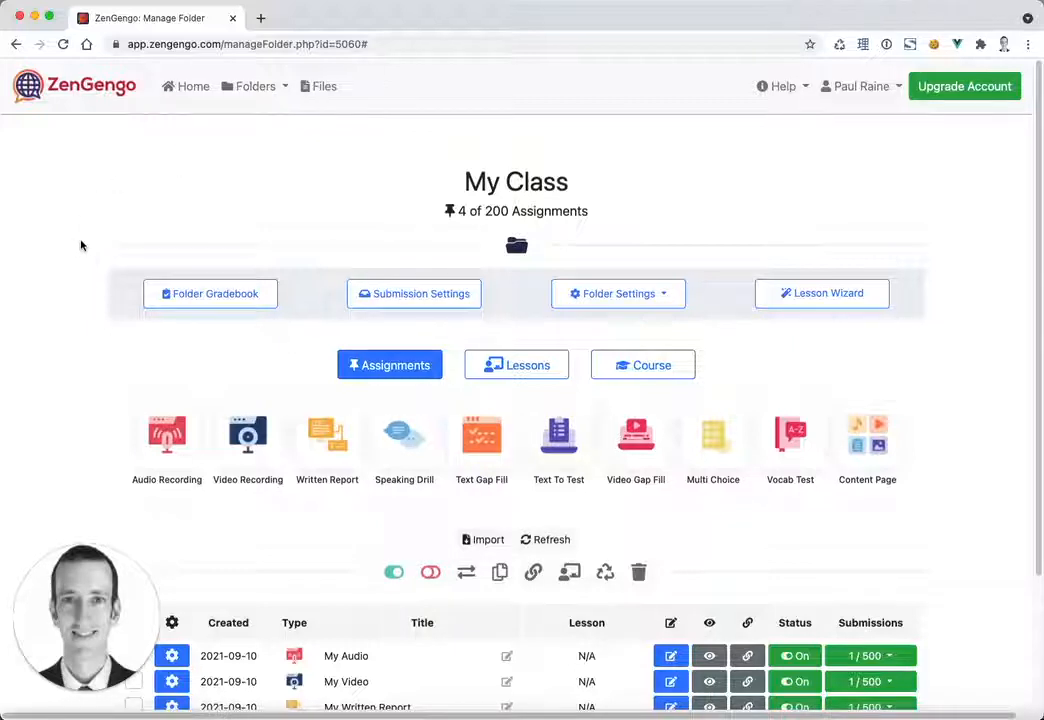
Create a new Text To Test assignment in the My Class folder and title it "My Text to Test"
scroll(75, 396, down, 3)
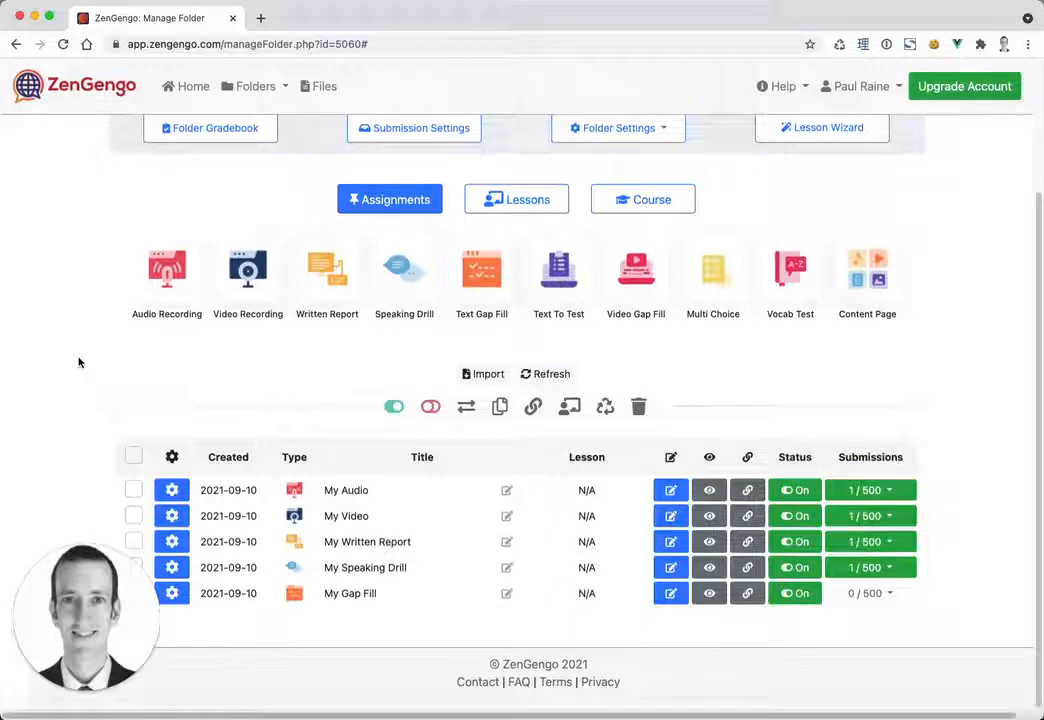
click(560, 272)
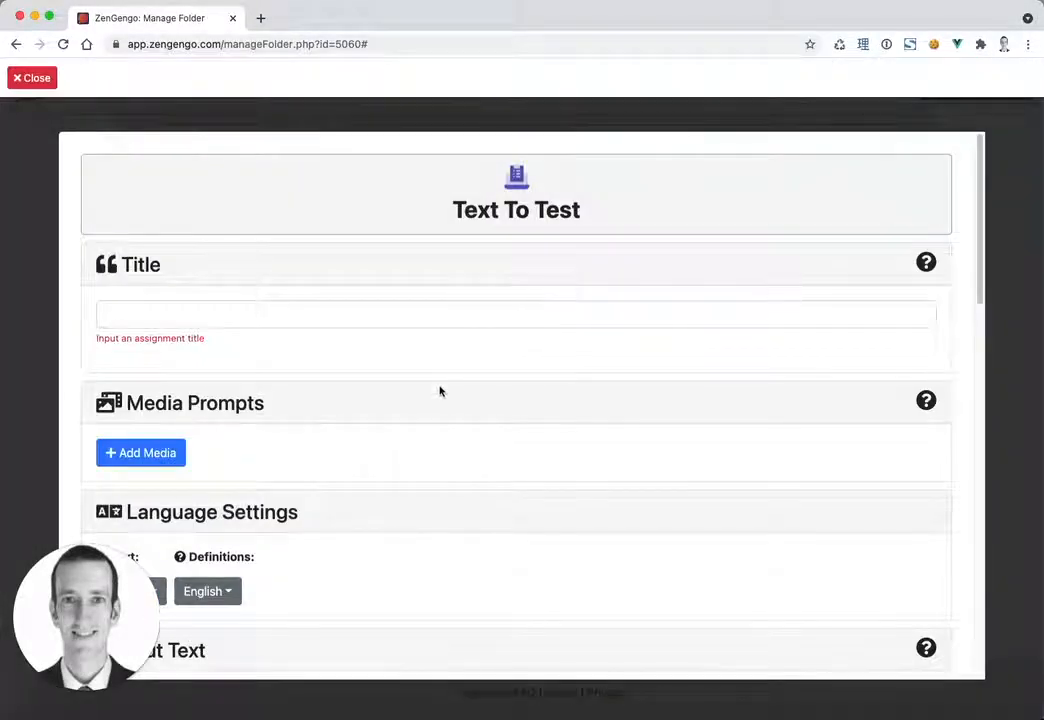
drag(976, 200, 951, 170)
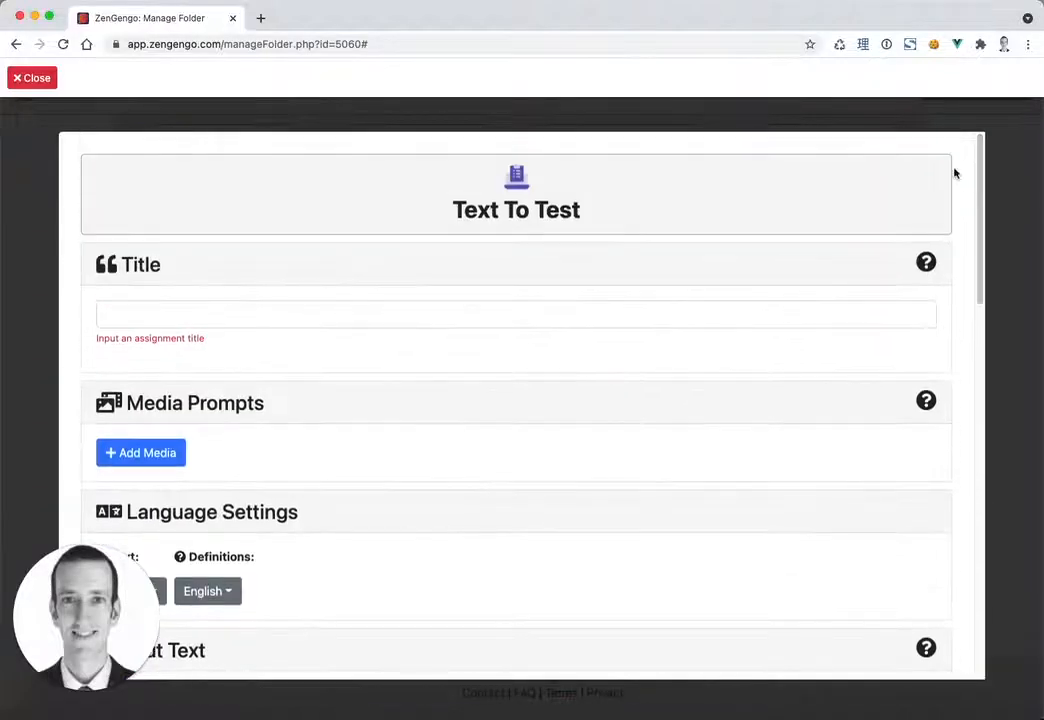
click(216, 316)
text(My TRe)
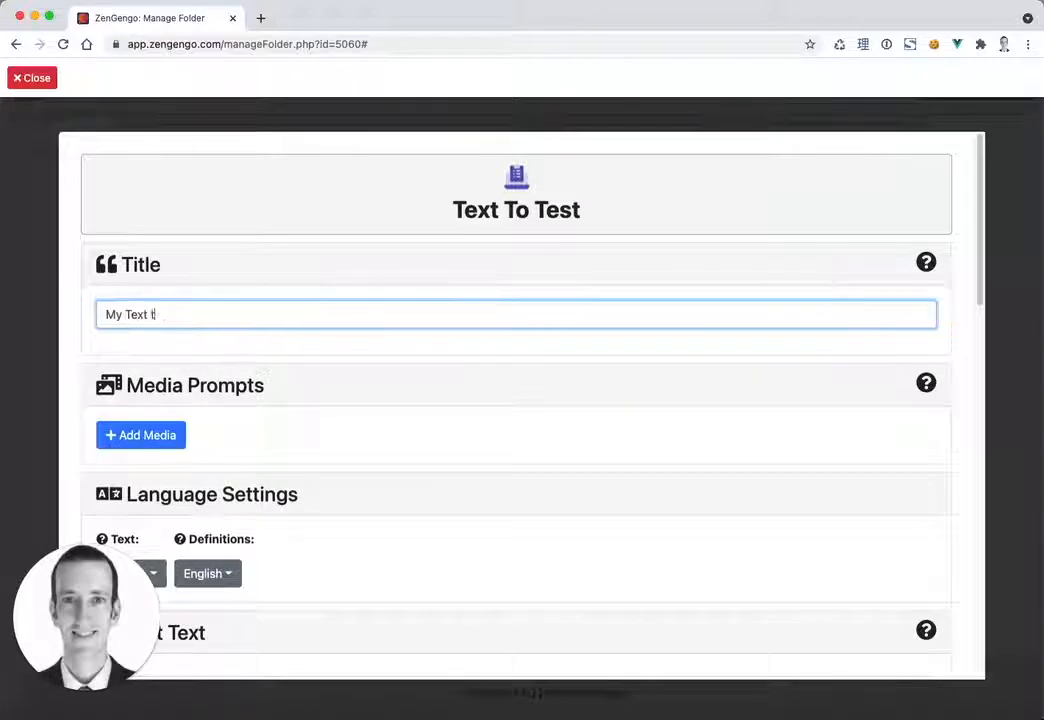
text(xt to Test)
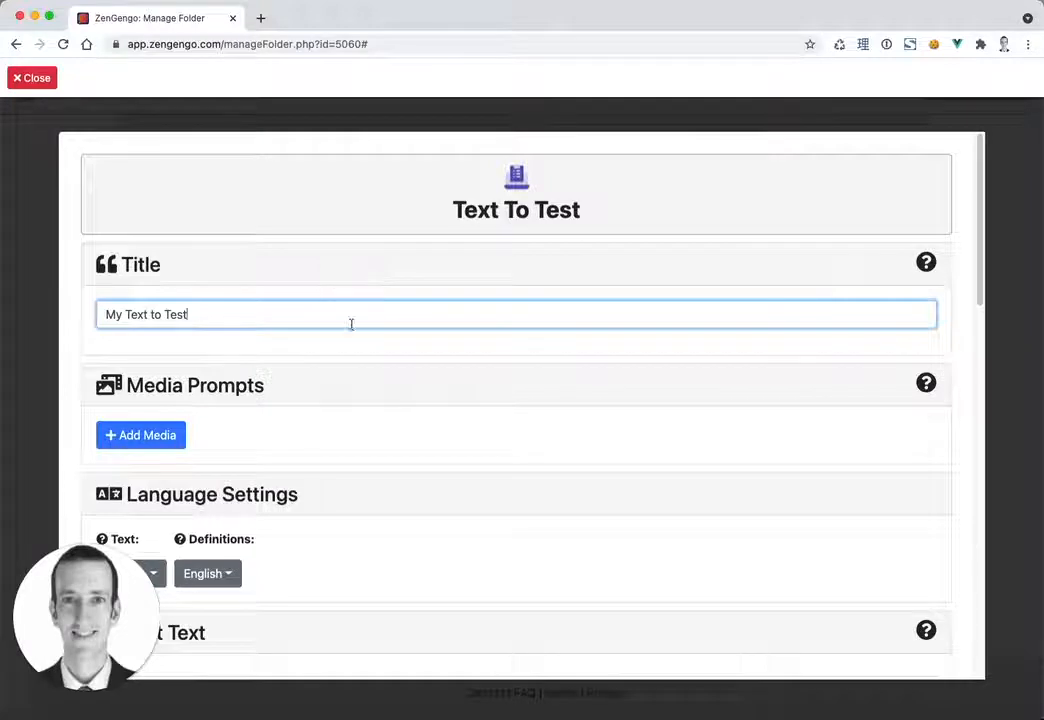
Examine which languages are available for the text and for the definitions in the language settings
scroll(455, 417, down, 2)
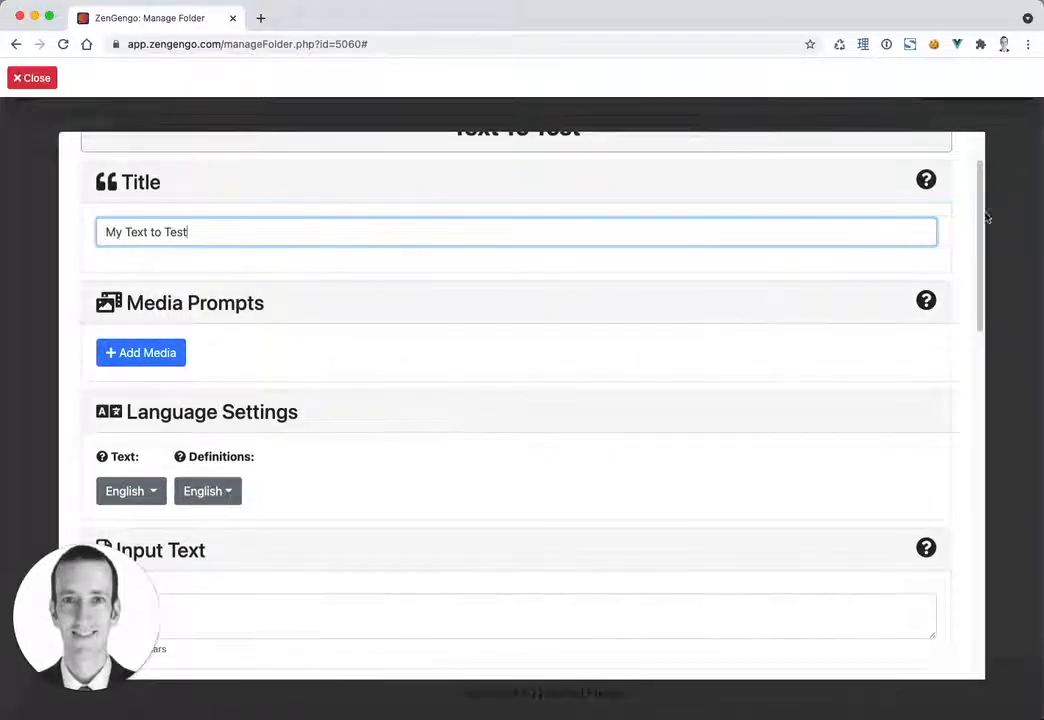
scroll(982, 222, down, 1)
drag(982, 222, 975, 298)
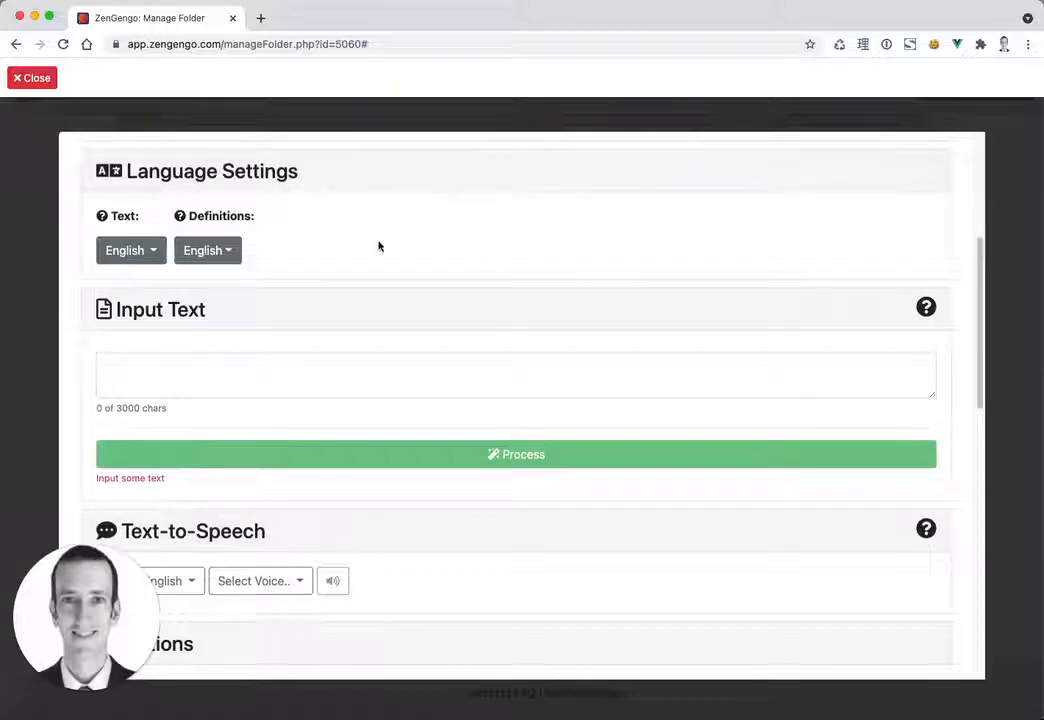
click(132, 254)
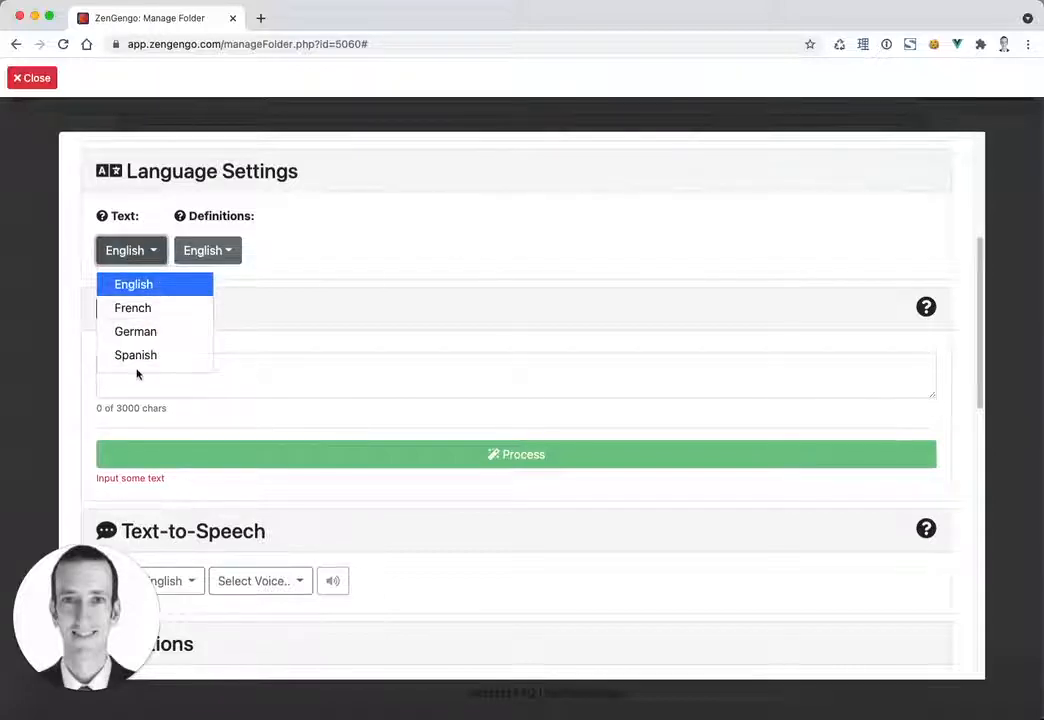
click(384, 249)
click(229, 253)
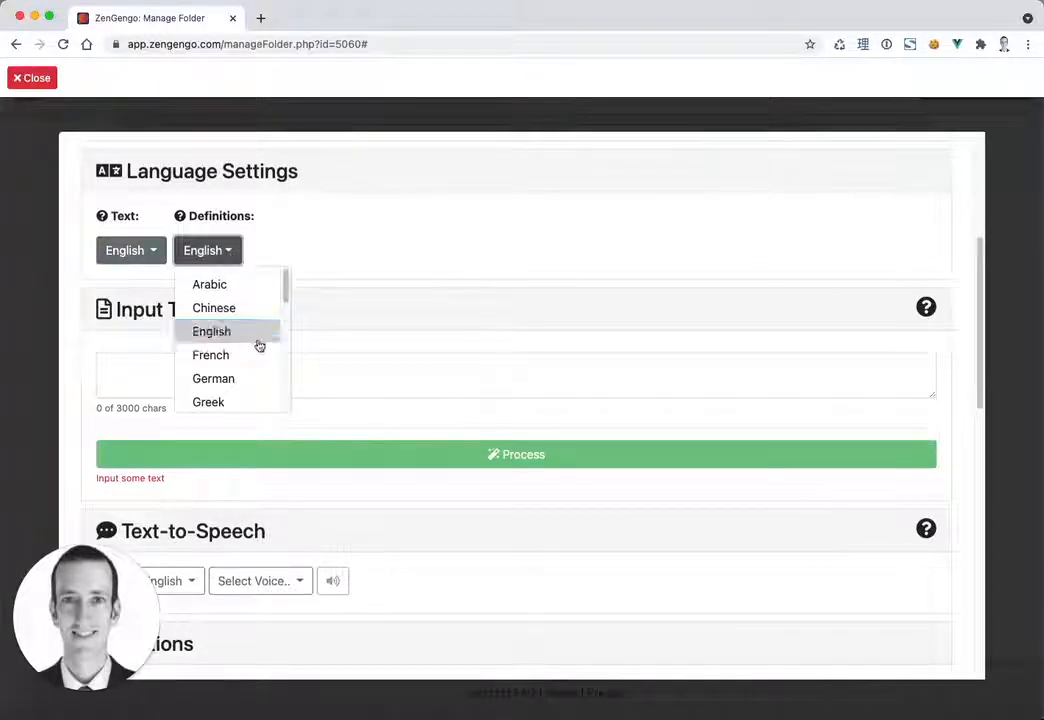
drag(284, 284, 380, 242)
click(380, 242)
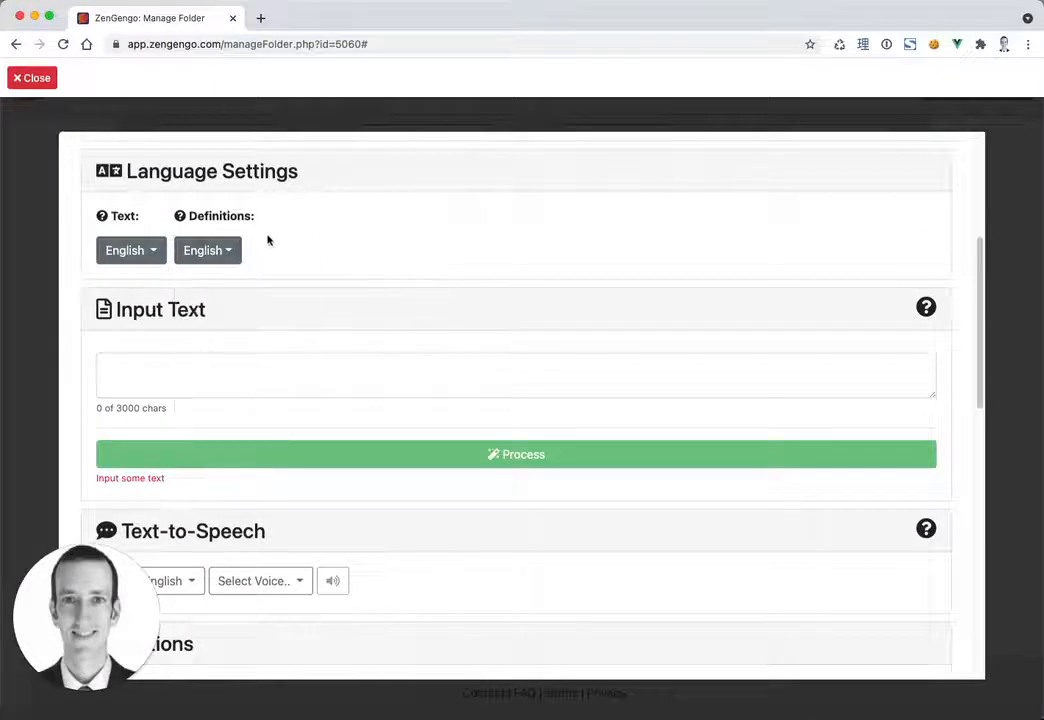
click(137, 250)
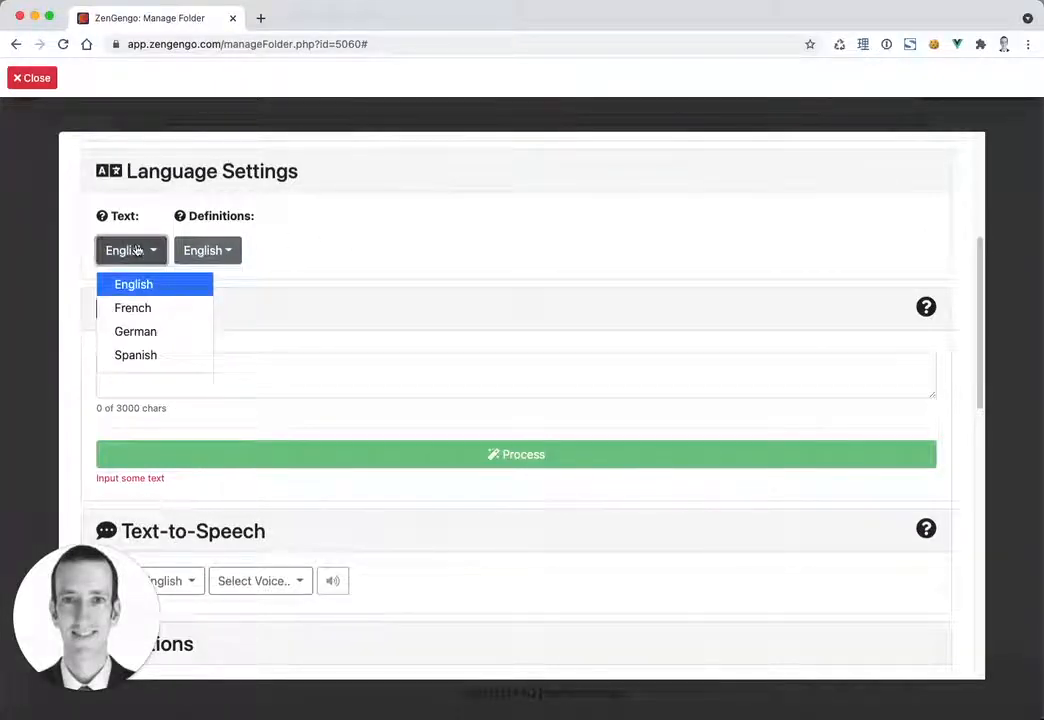
click(449, 232)
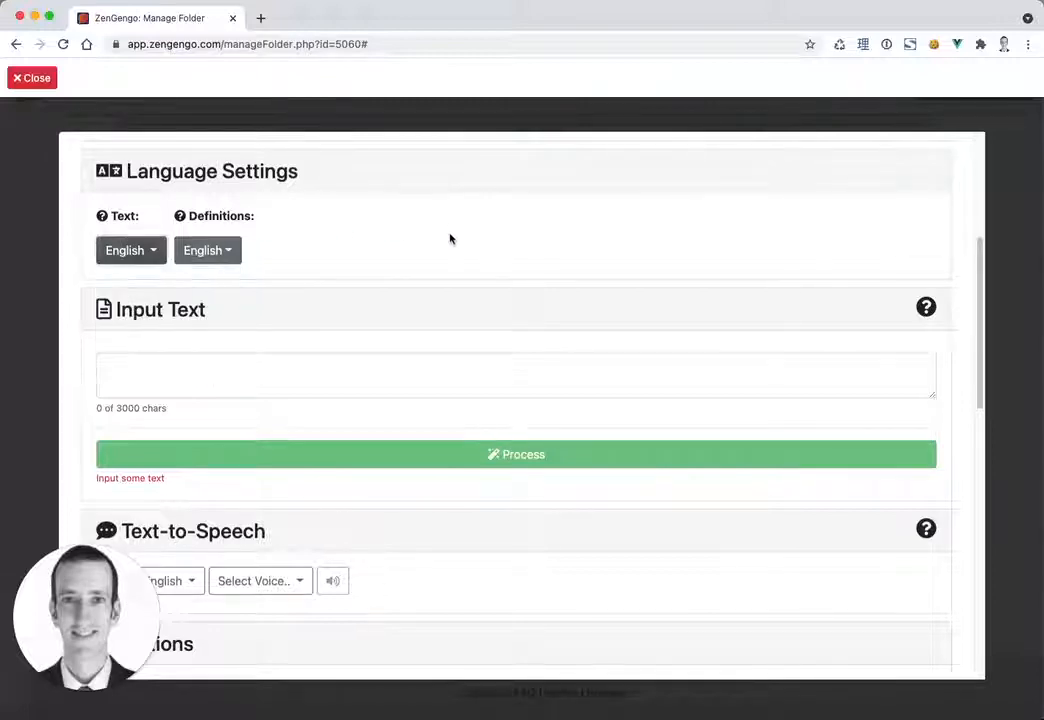
click(228, 250)
drag(285, 288, 281, 257)
scroll(237, 338, down, 5)
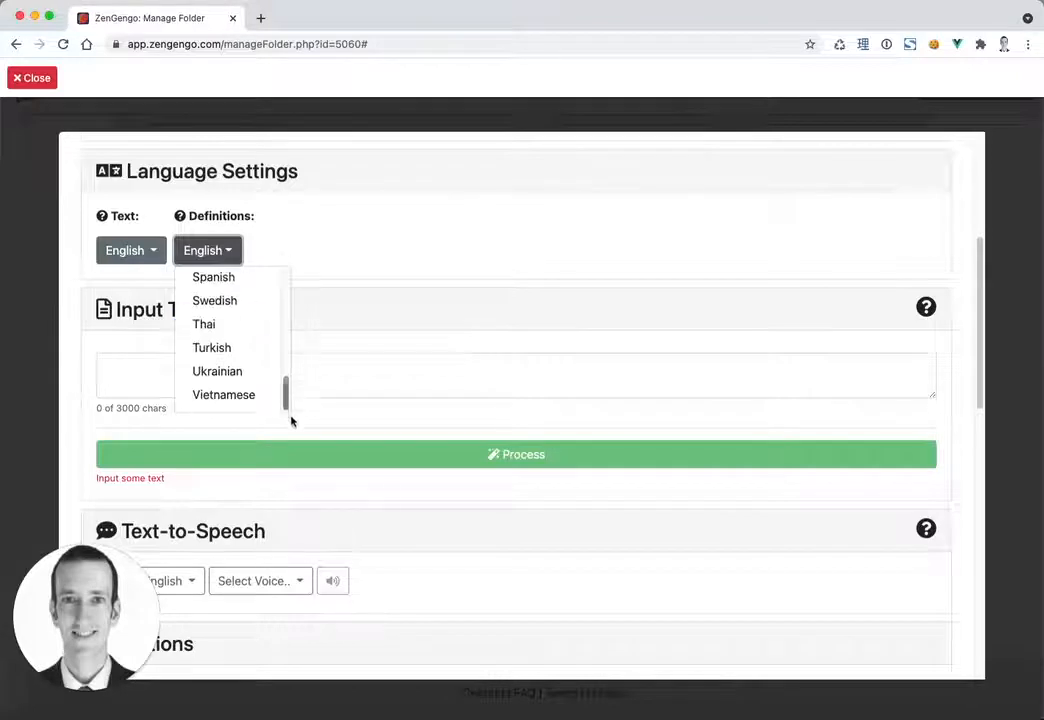
click(281, 225)
Try French as the text language and set it back to English
click(140, 255)
click(138, 306)
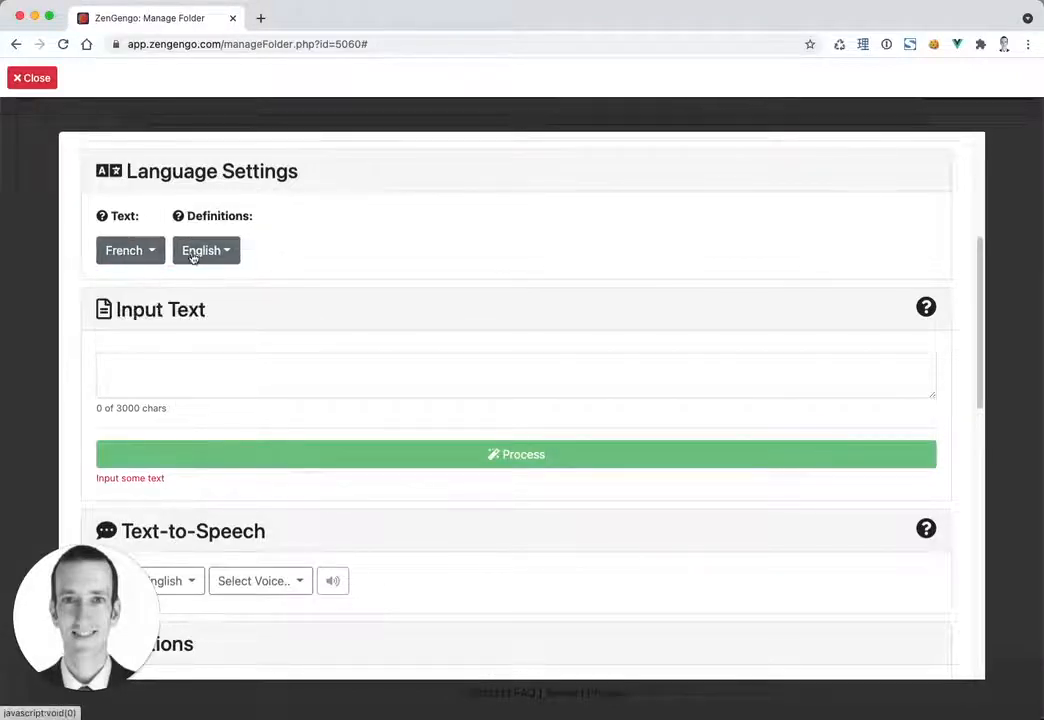
click(207, 250)
drag(284, 378, 282, 276)
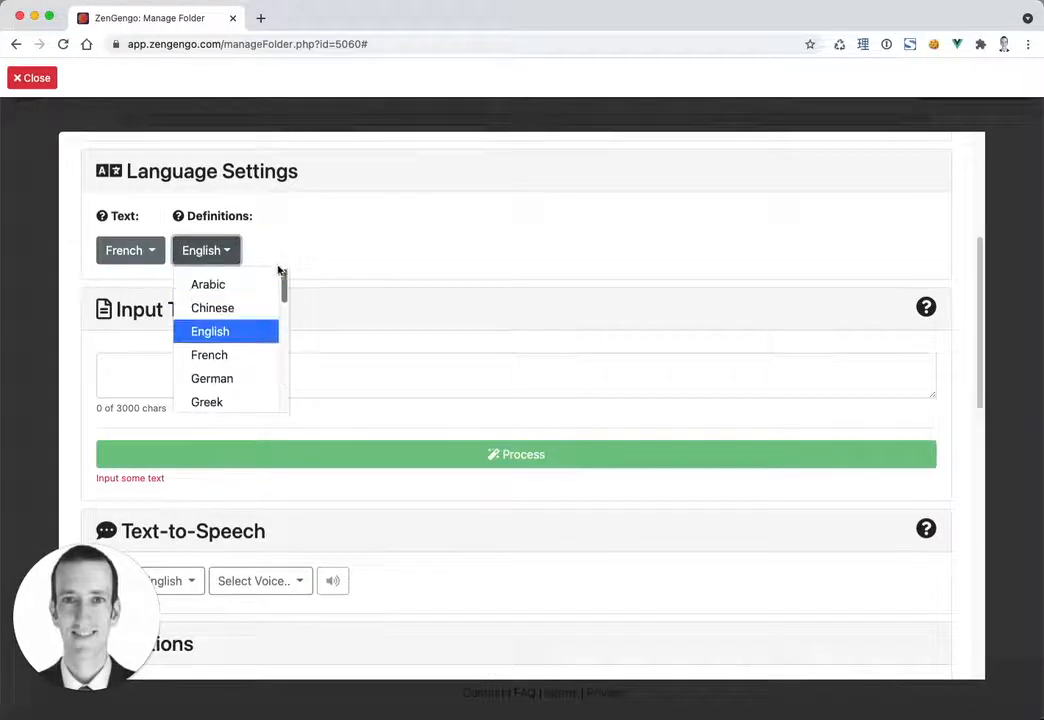
click(306, 234)
click(135, 255)
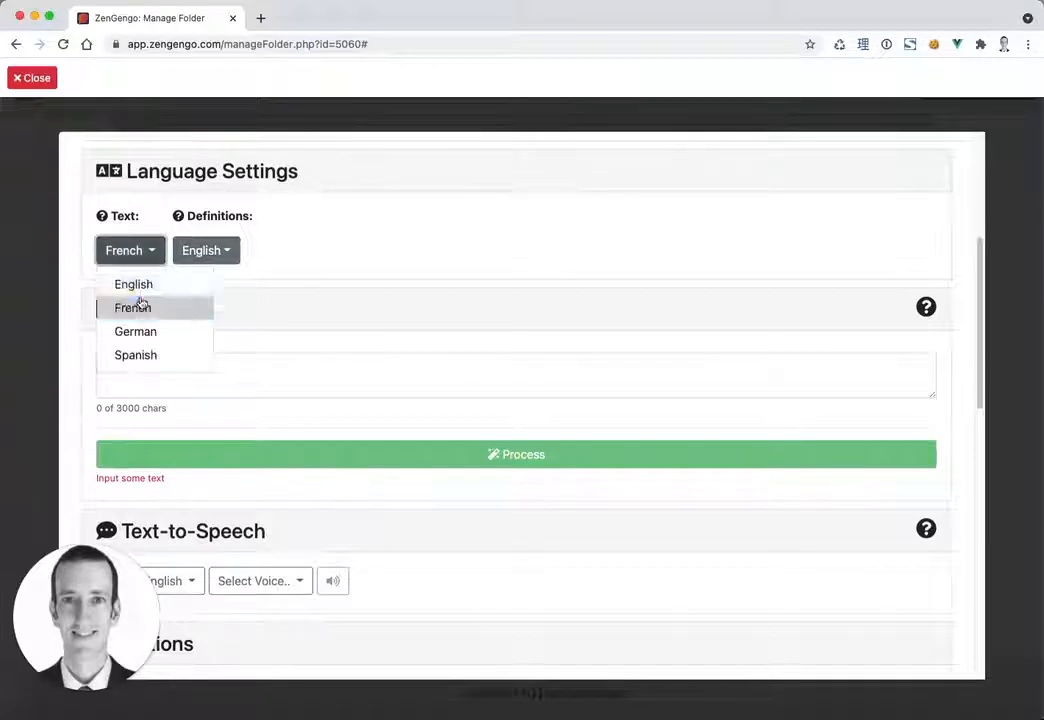
click(140, 286)
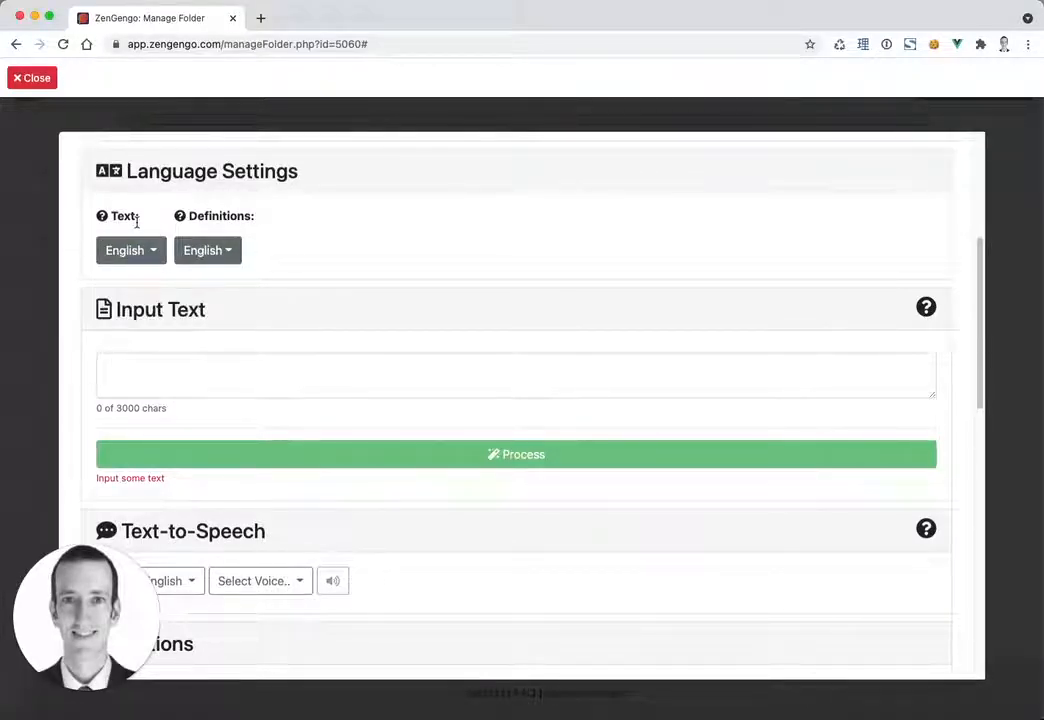
Set the language of the word definitions to Japanese
click(226, 254)
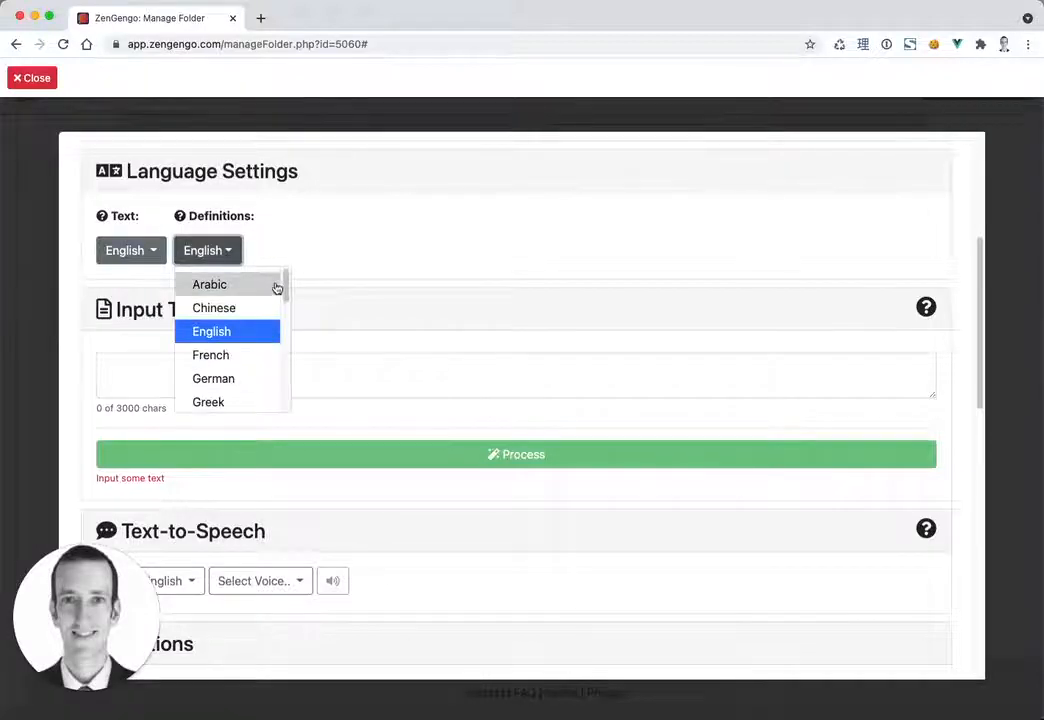
scroll(282, 290, down, 3)
click(242, 350)
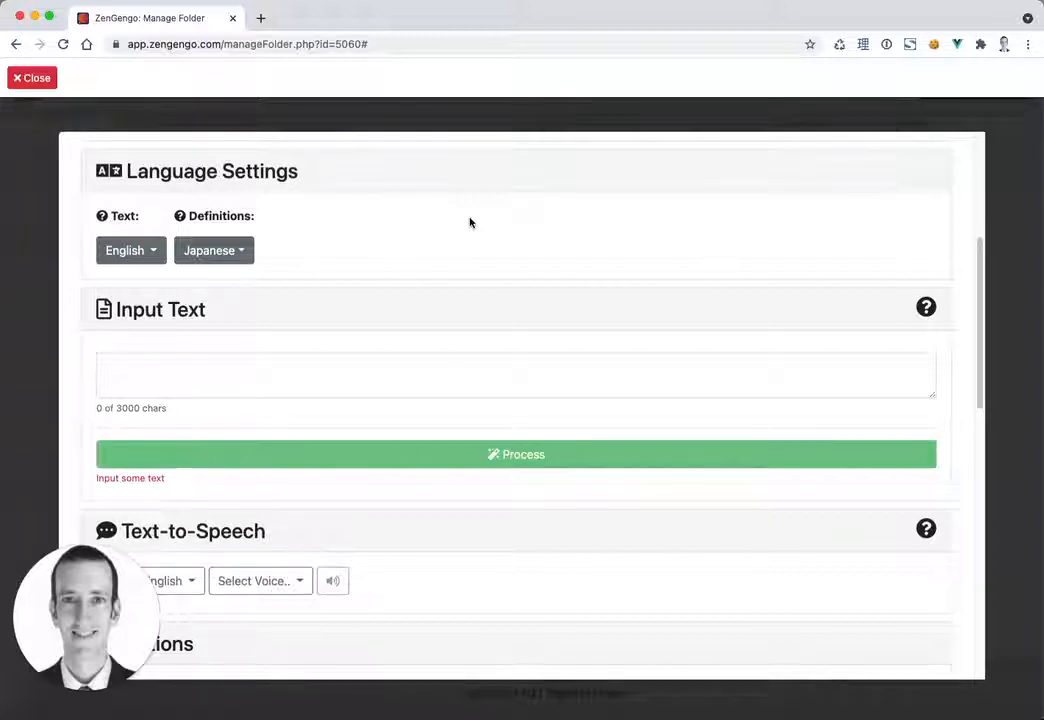
Paste the copied passage about Japan as the input text and enlarge its box to show all five lines
scroll(354, 455, down, 3)
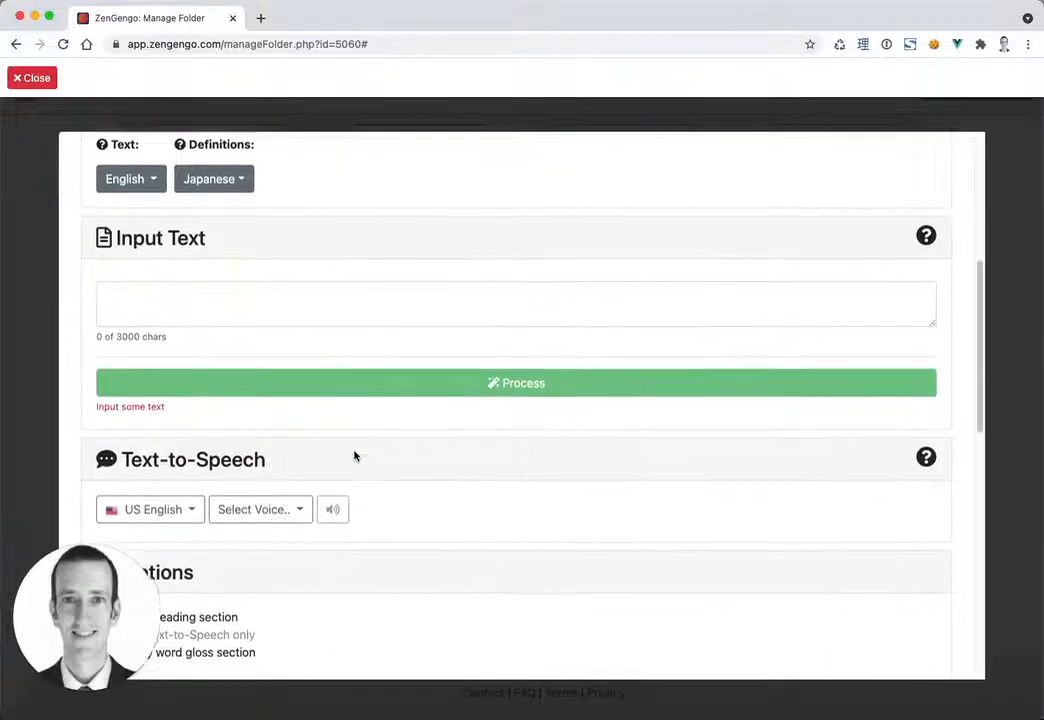
click(206, 268)
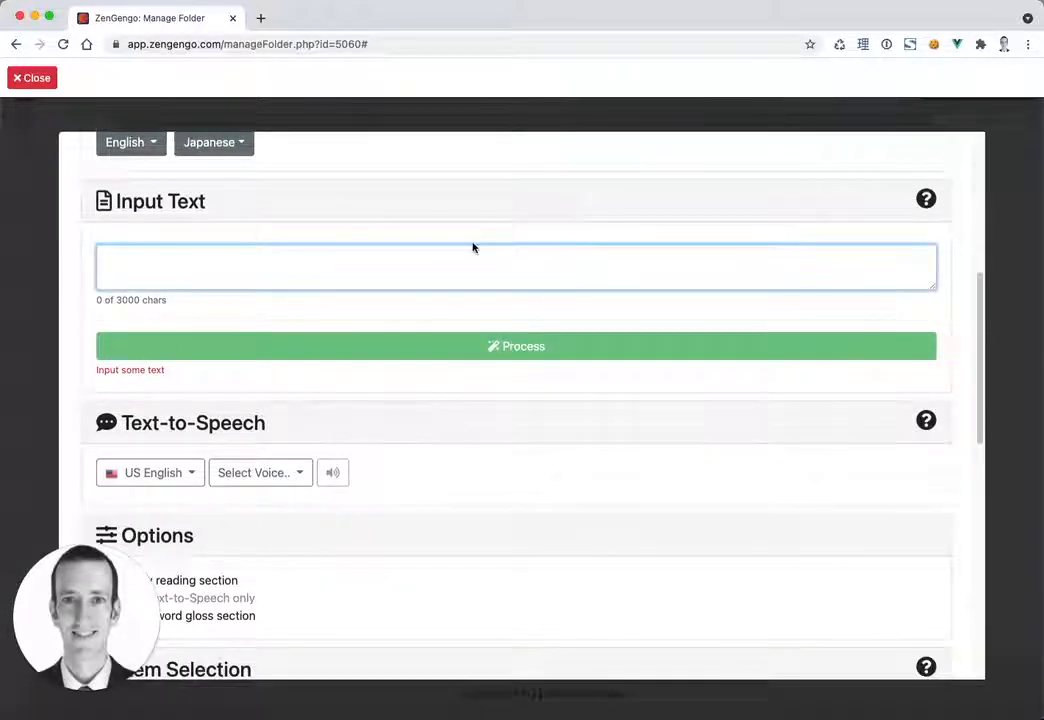
key(super+v)
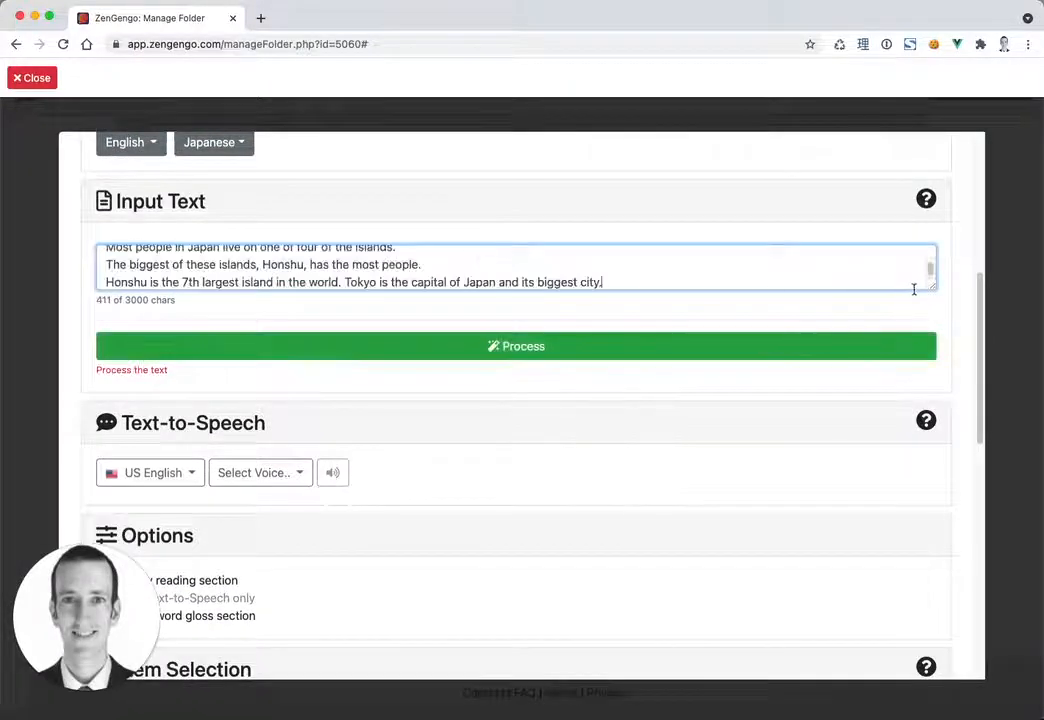
drag(931, 286, 932, 351)
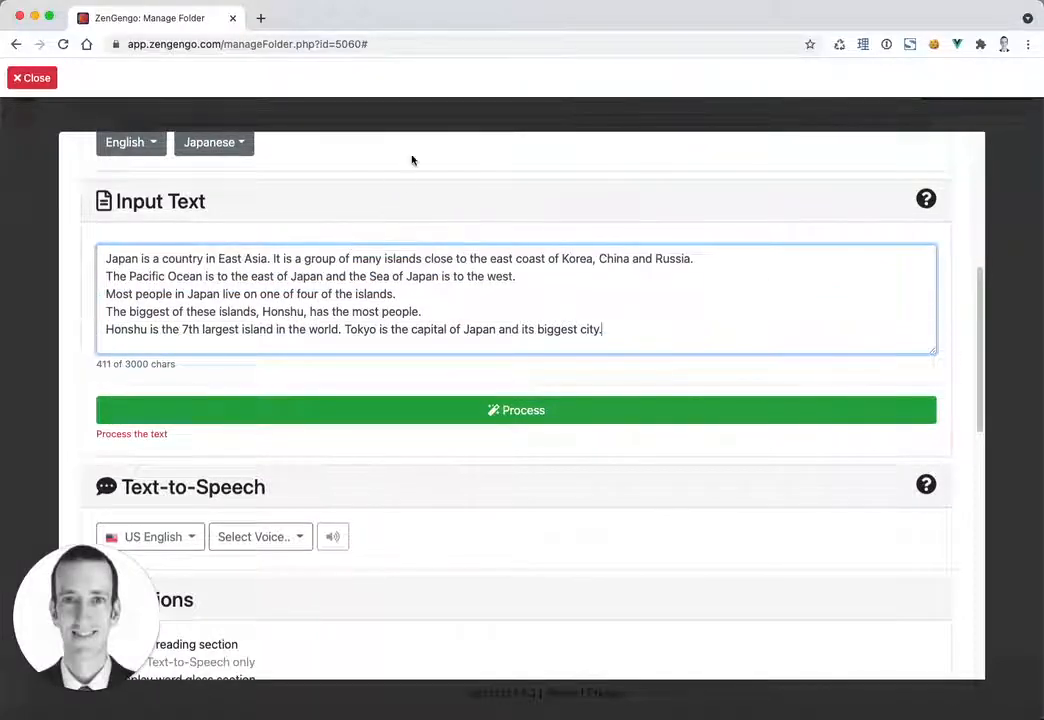
Process the input text about Japan to generate the test items
scroll(464, 475, down, 1)
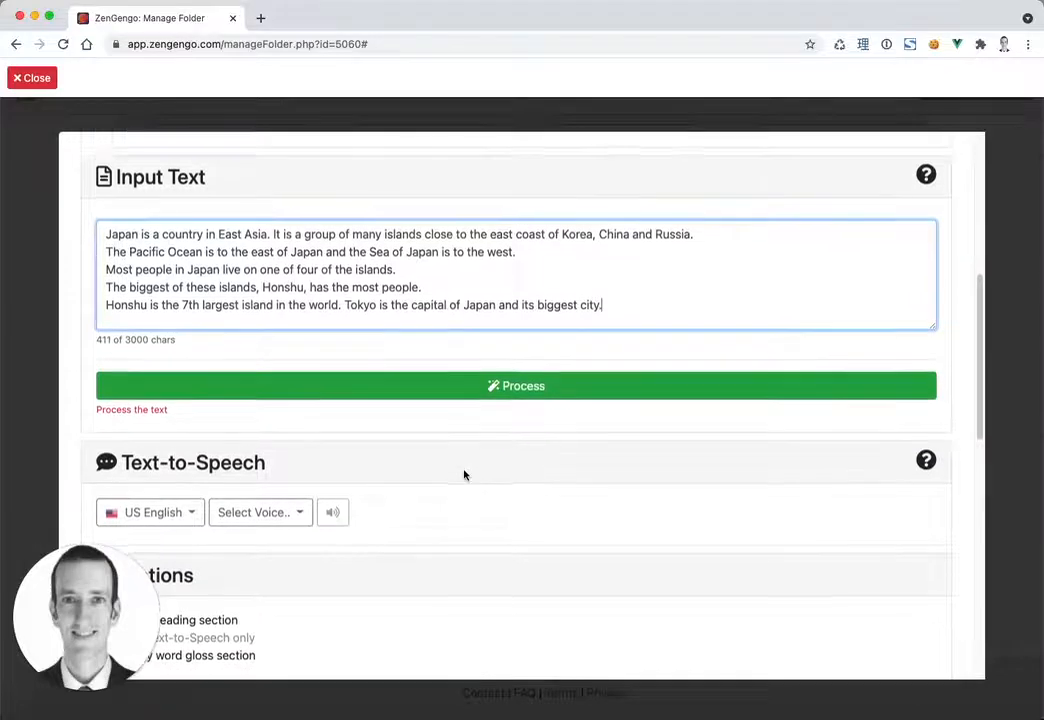
scroll(464, 475, down, 4)
scroll(464, 475, up, 2)
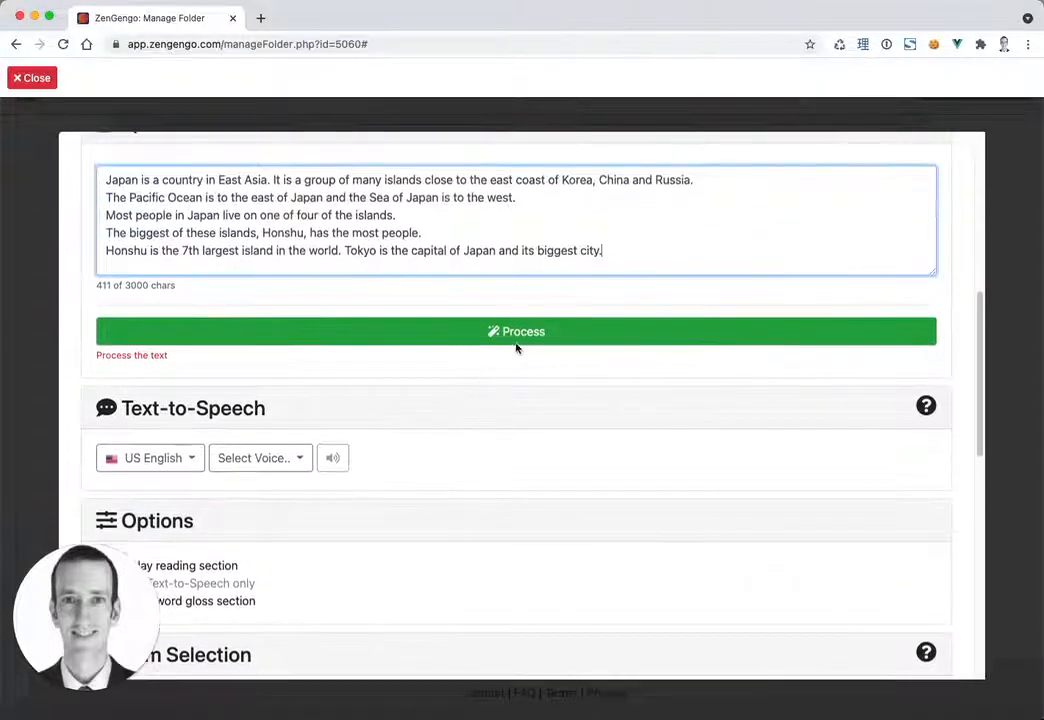
click(516, 345)
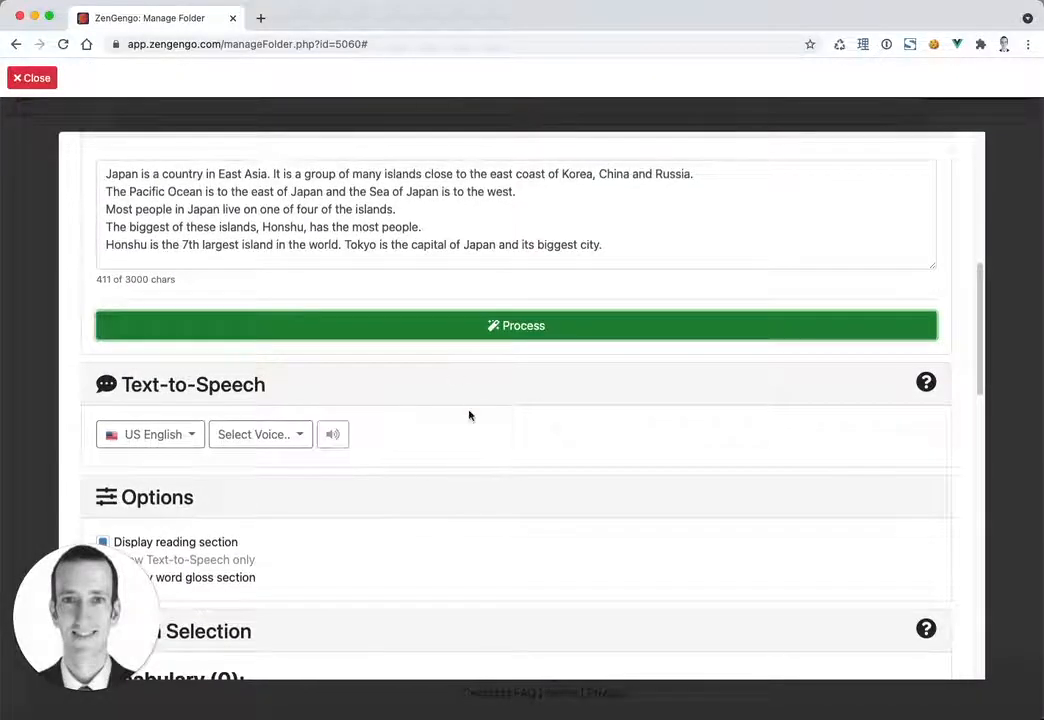
Select the vocabulary items "Pacific Ocean", "Sea of Japan" and "close to" for the test
scroll(469, 415, down, 5)
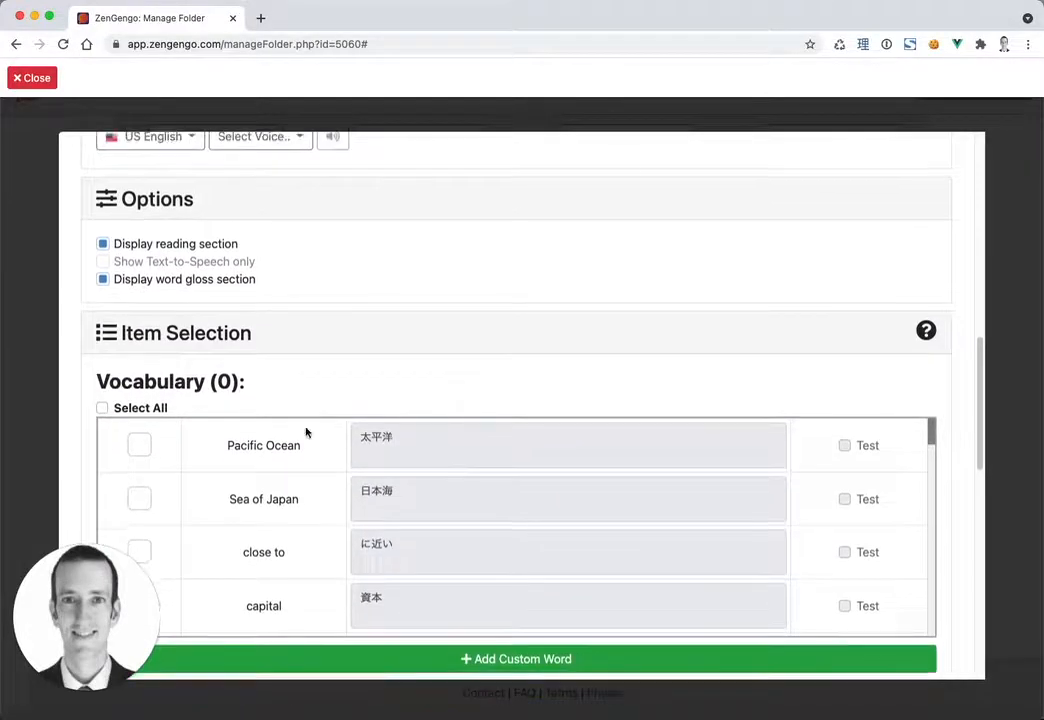
scroll(79, 464, down, 2)
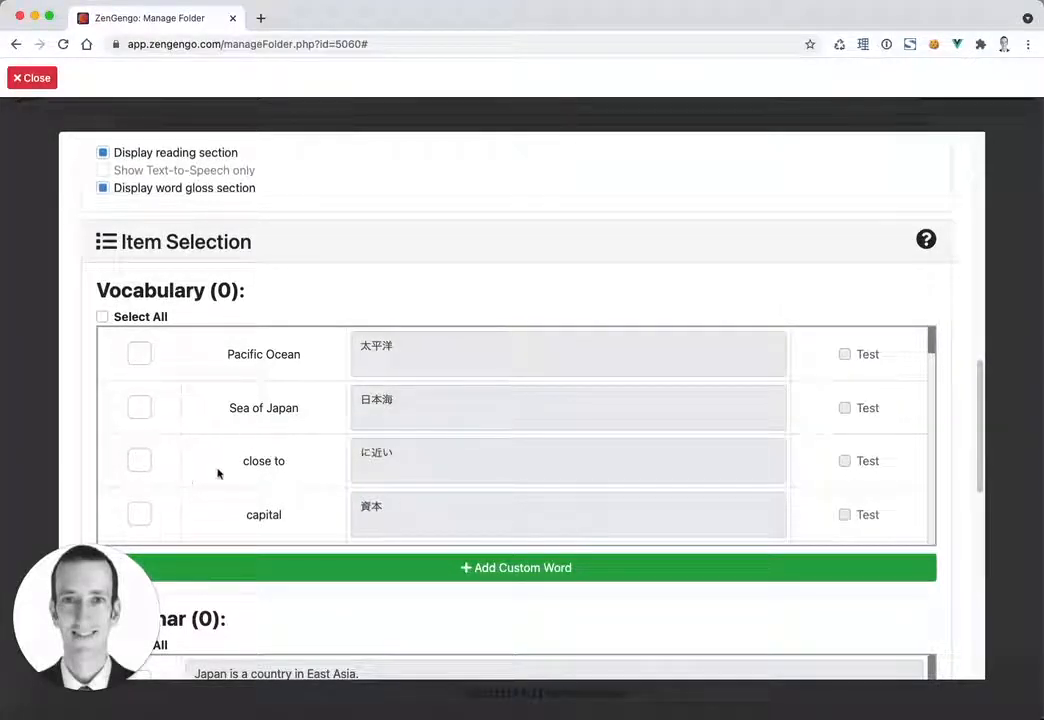
mouse_move(930, 350)
mouse_down()
mouse_move(931, 520)
mouse_move(937, 349)
mouse_move(948, 564)
mouse_move(946, 340)
mouse_up()
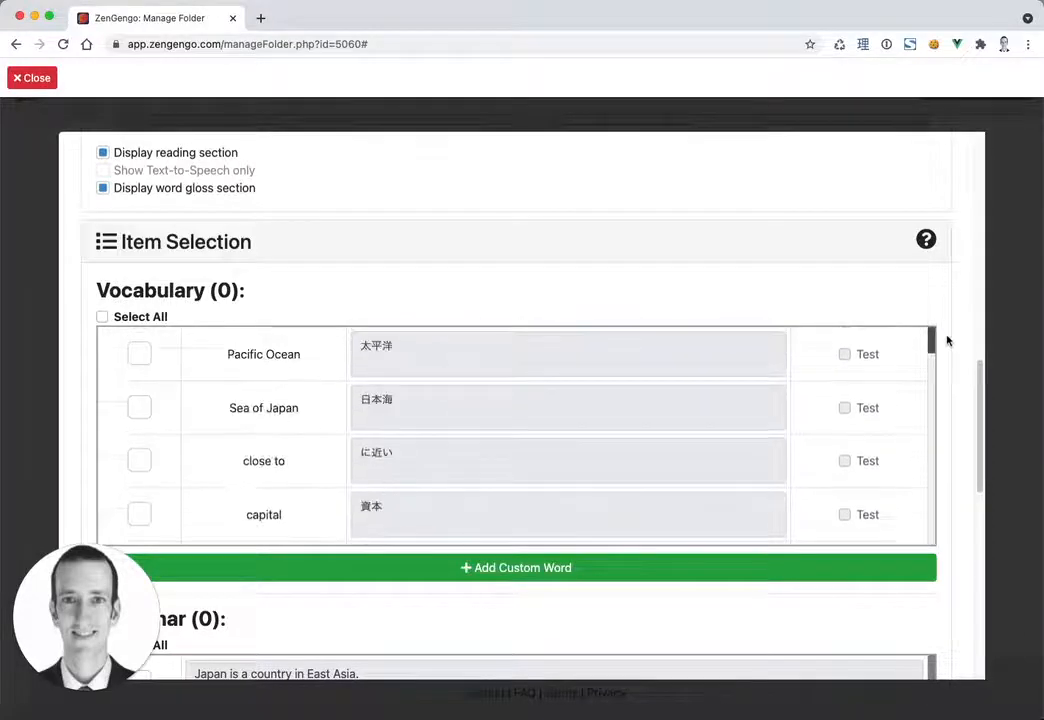
drag(979, 387, 1004, 394)
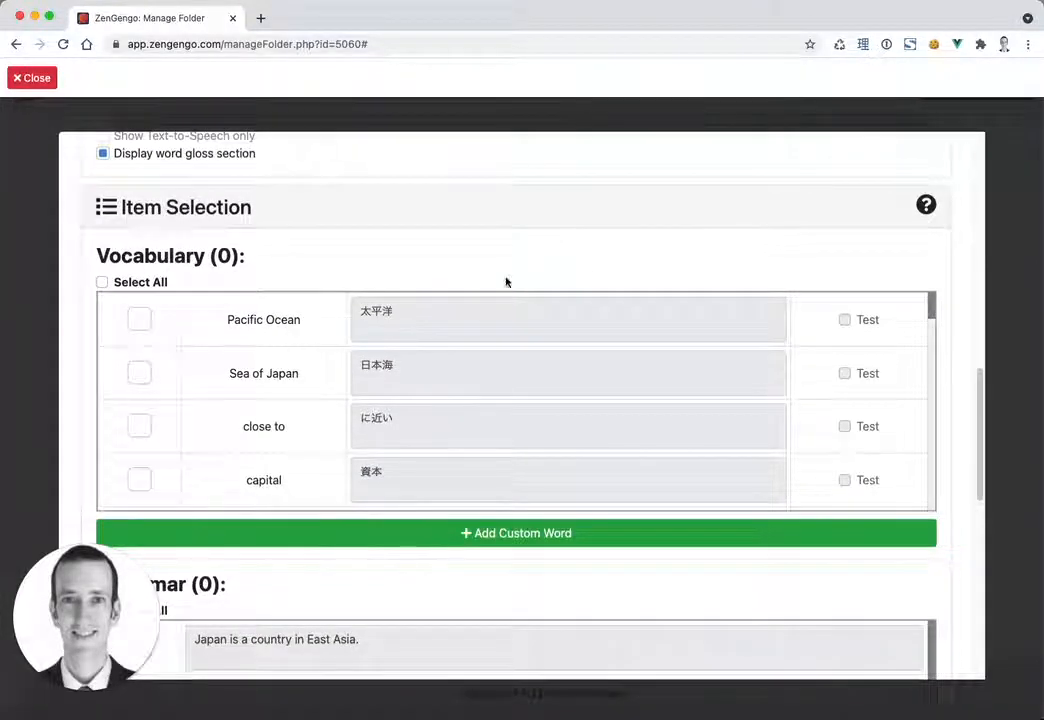
click(139, 320)
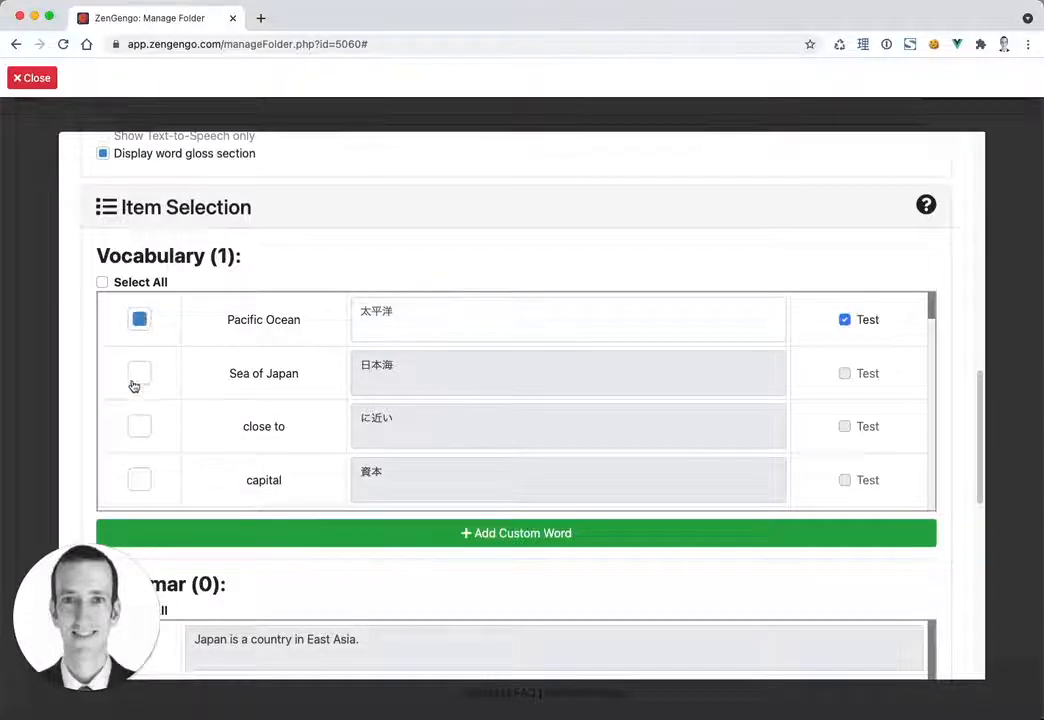
click(136, 378)
click(141, 427)
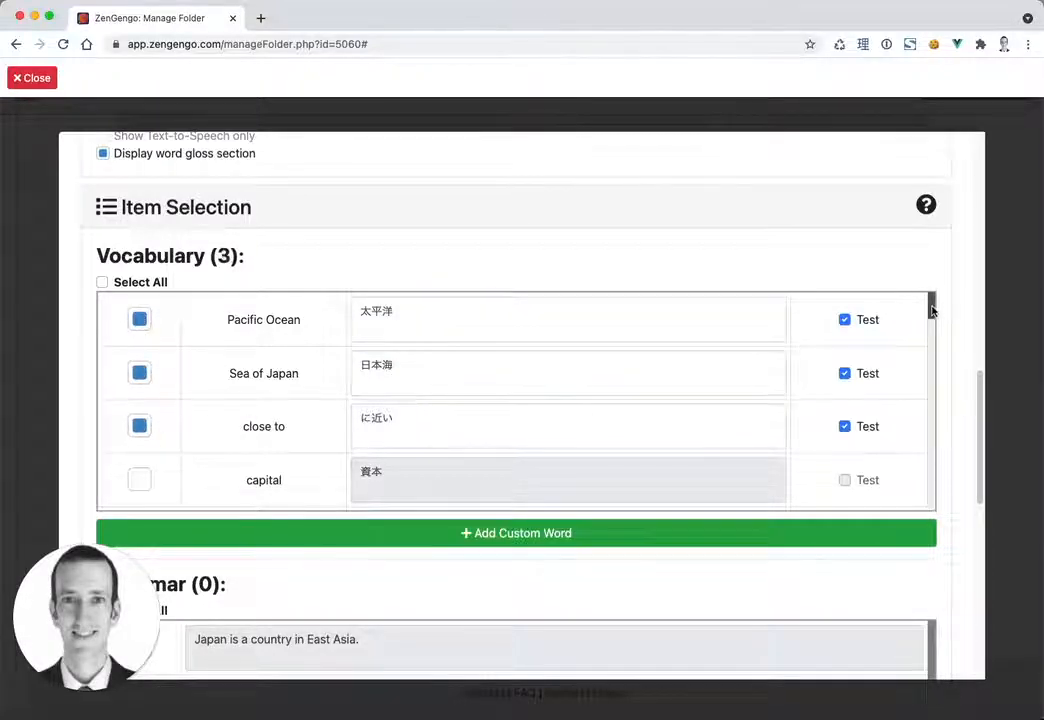
Add "country" and "islands" from further down the vocabulary list to the tested words
scroll(930, 311, down, 5)
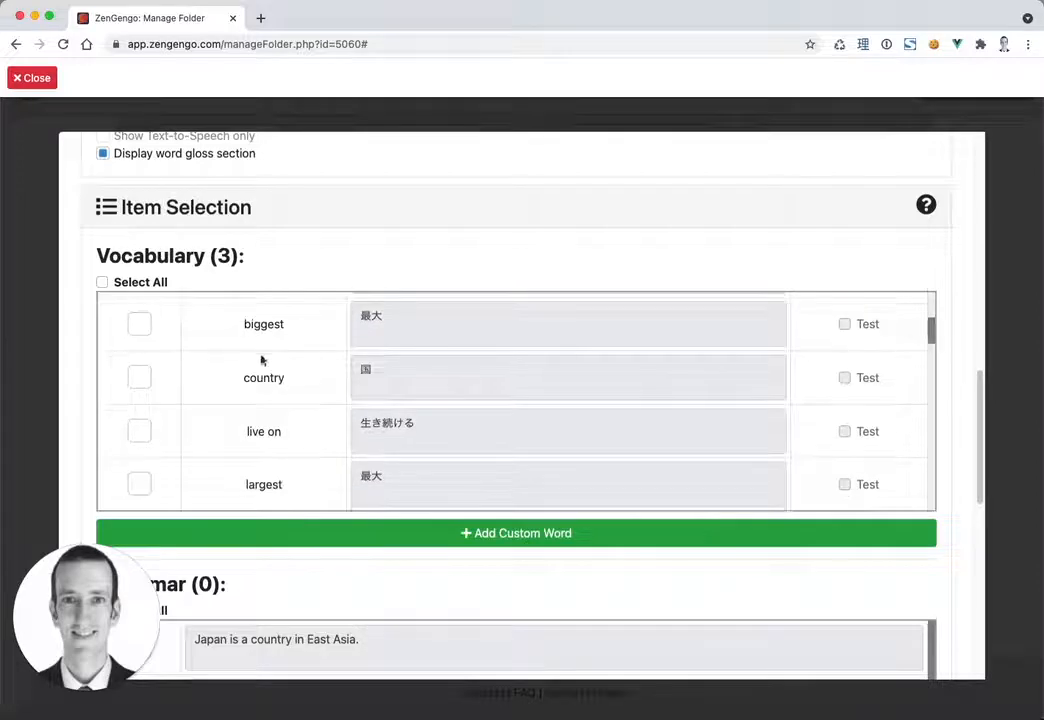
click(139, 377)
scroll(933, 335, down, 3)
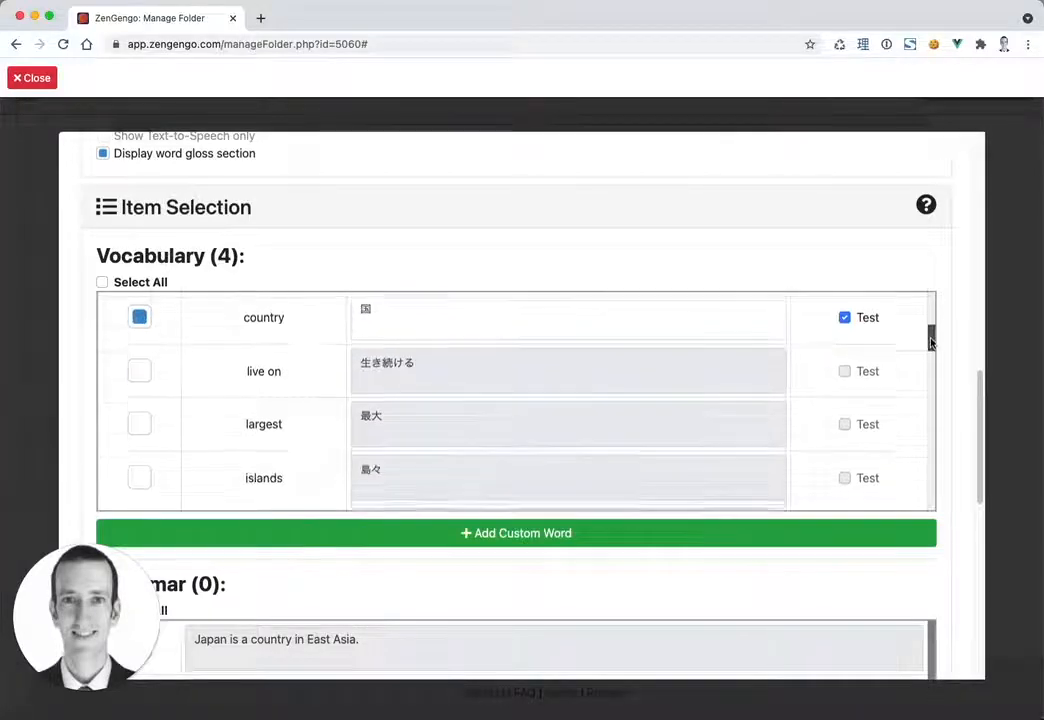
click(140, 429)
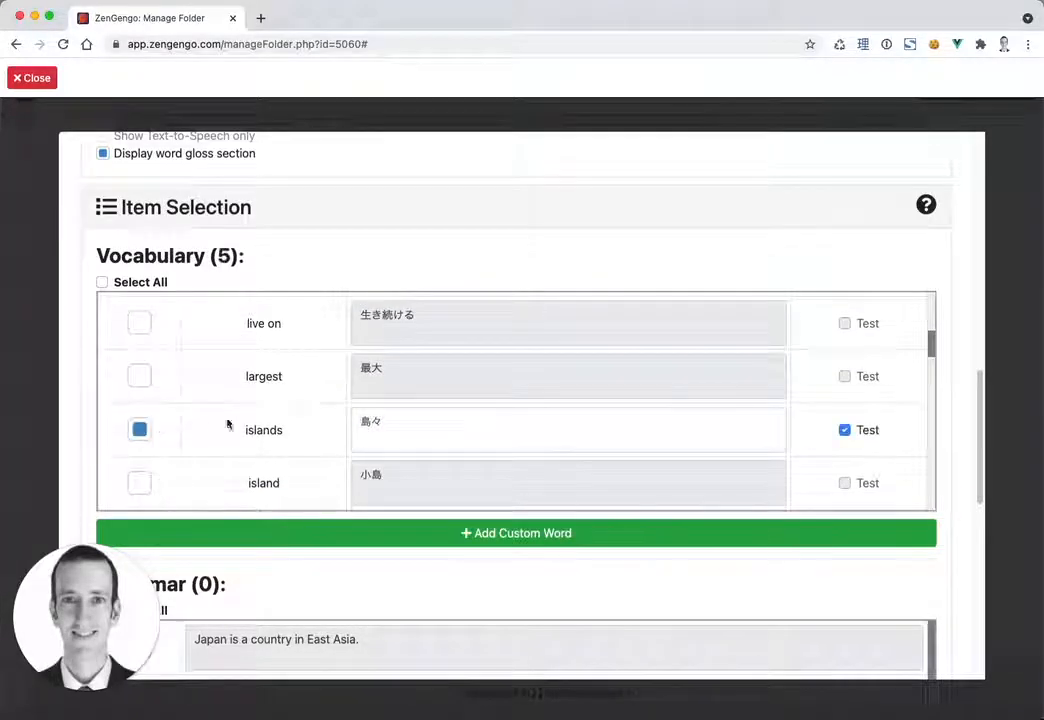
drag(932, 344, 935, 306)
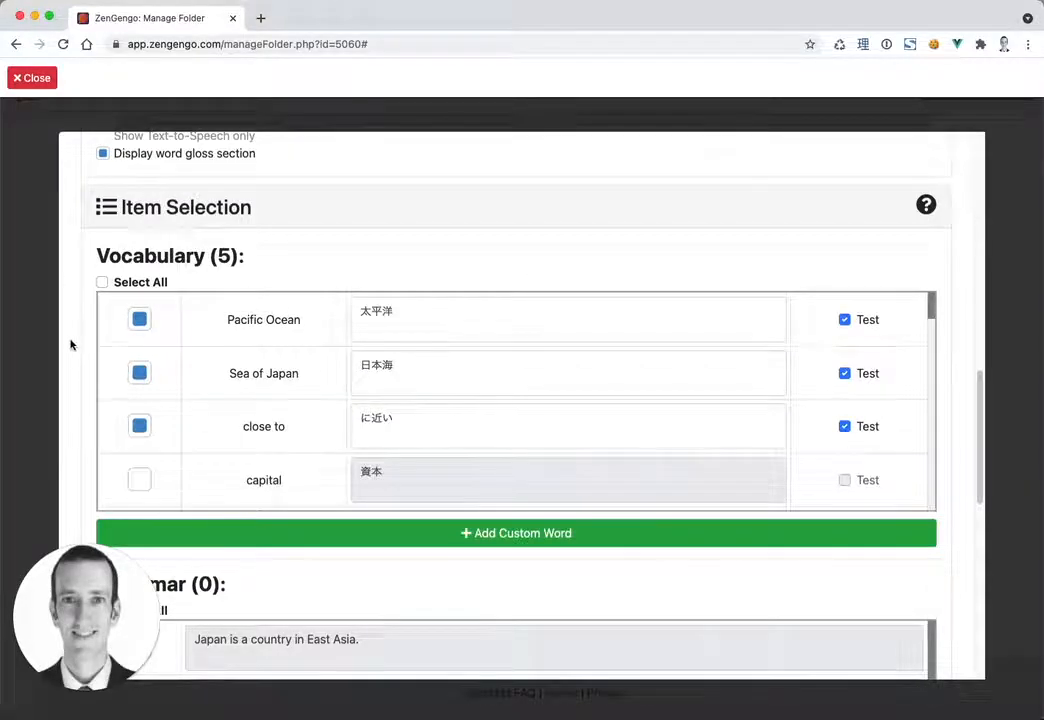
Select all of the sentences in the Grammar list as test items
scroll(70, 343, down, 1)
scroll(75, 345, down, 4)
scroll(75, 347, down, 5)
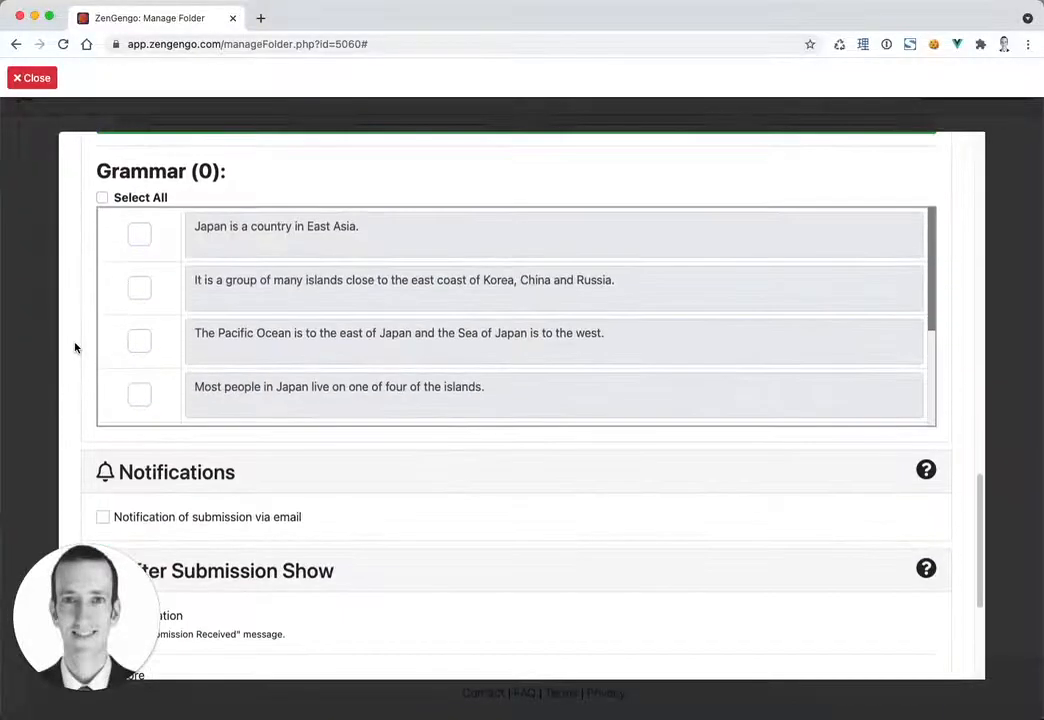
scroll(75, 347, up, 4)
scroll(75, 347, down, 1)
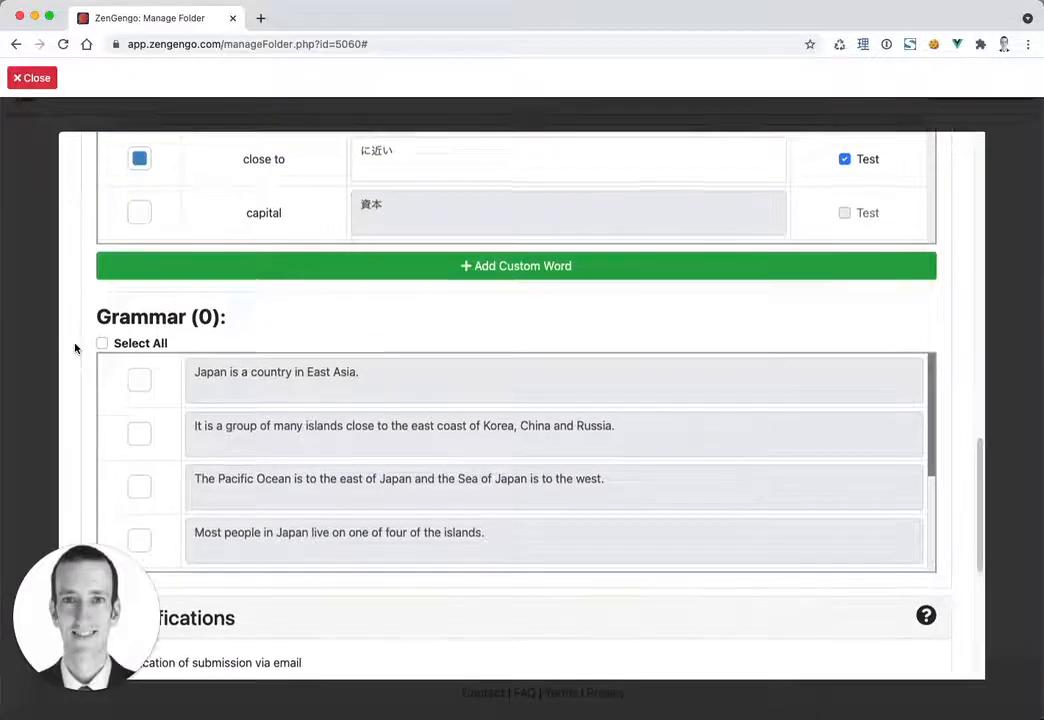
scroll(75, 348, down, 3)
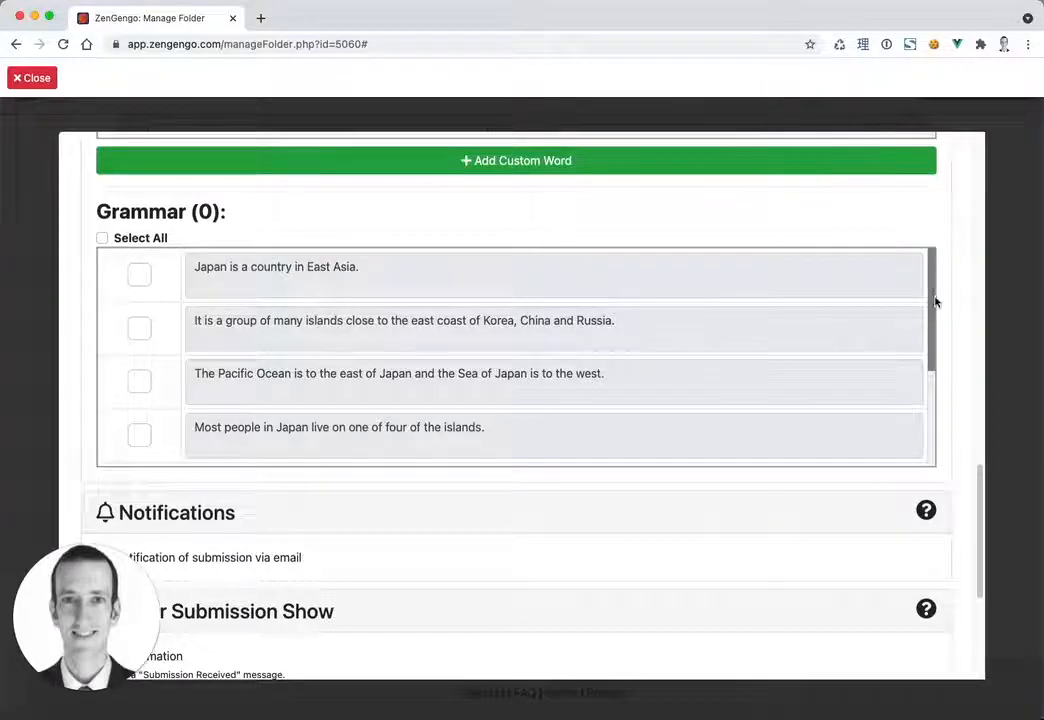
mouse_move(934, 298)
mouse_down()
mouse_move(923, 401)
mouse_move(925, 280)
mouse_up()
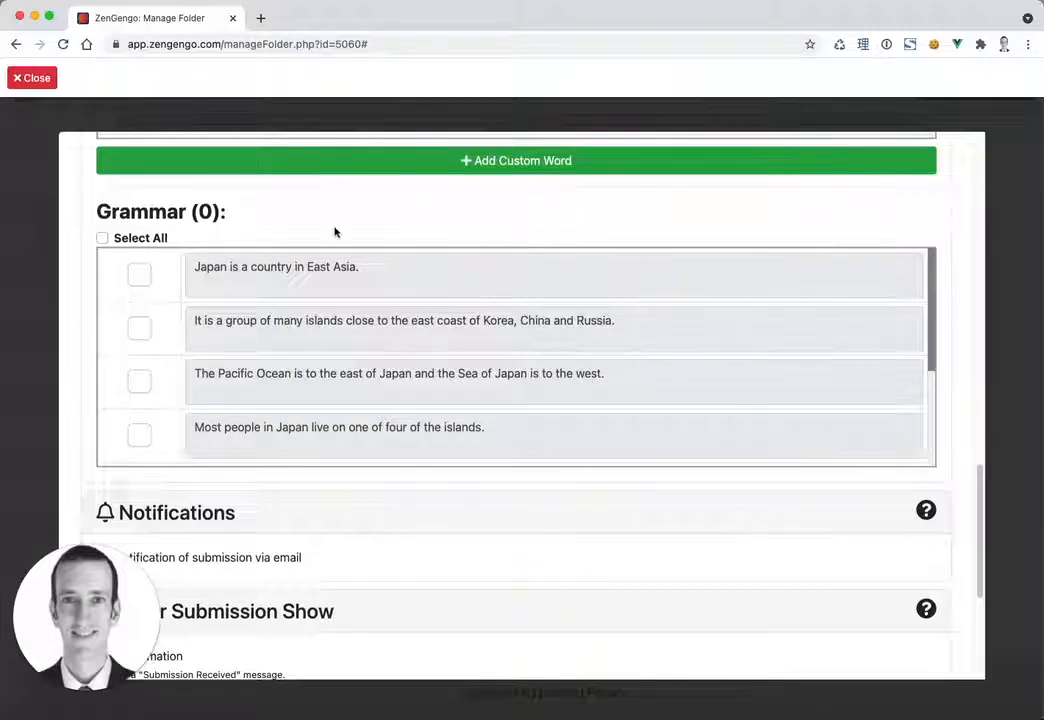
click(120, 238)
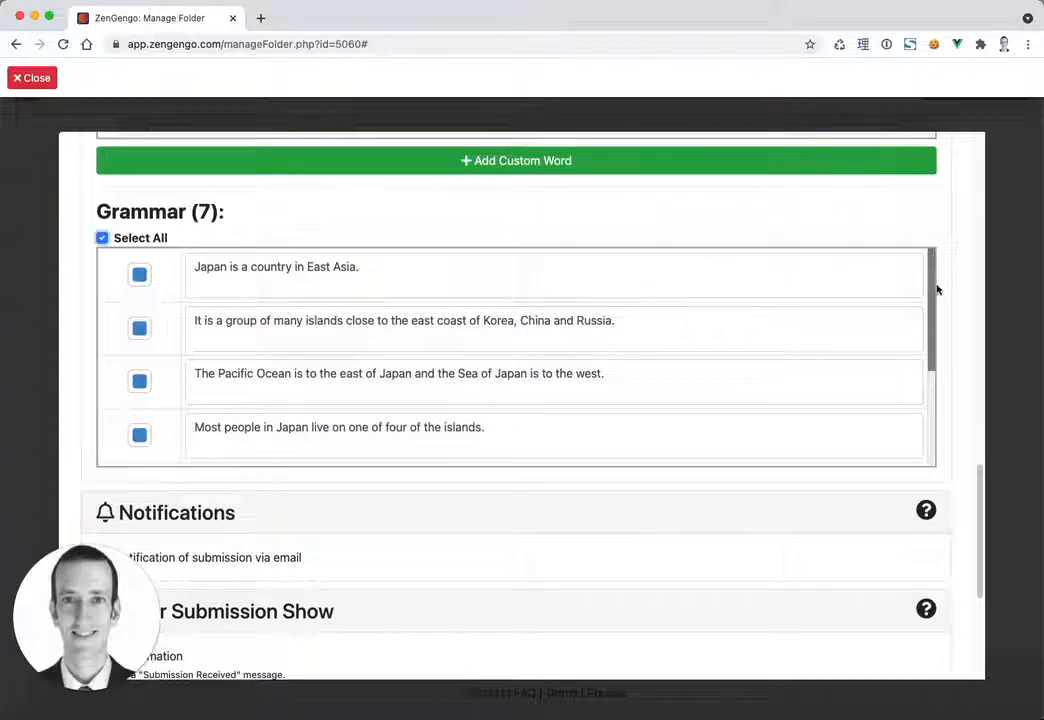
drag(934, 333, 934, 252)
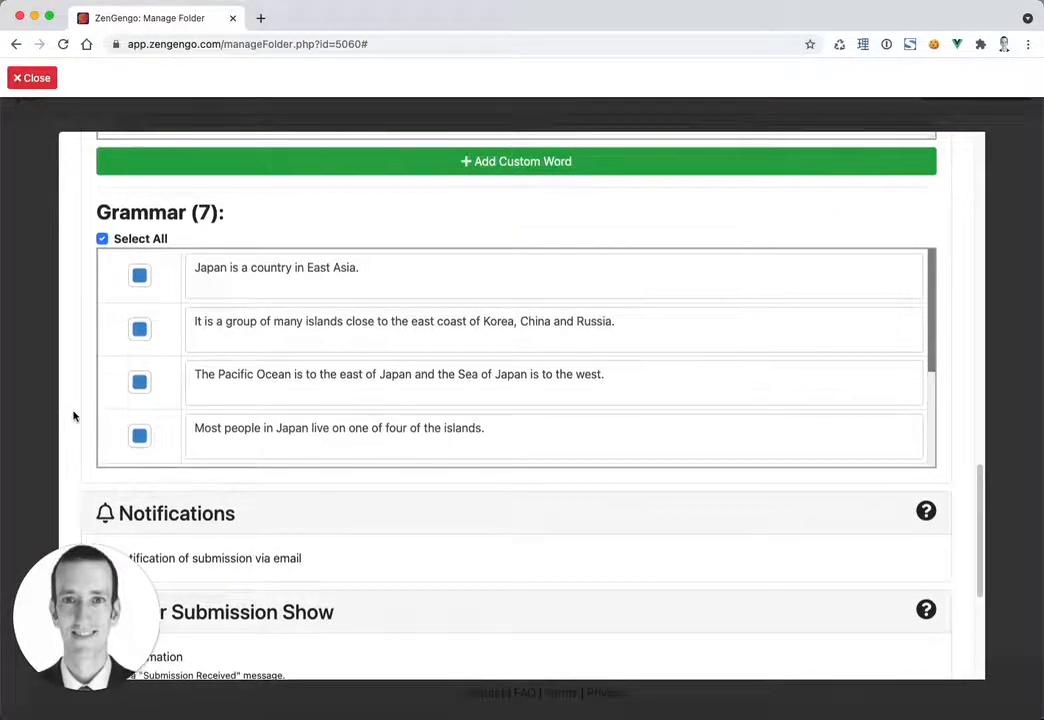
Set the text-to-speech to UK English with the voice Amy and play a sample of it
scroll(75, 415, up, 6)
scroll(77, 406, up, 4)
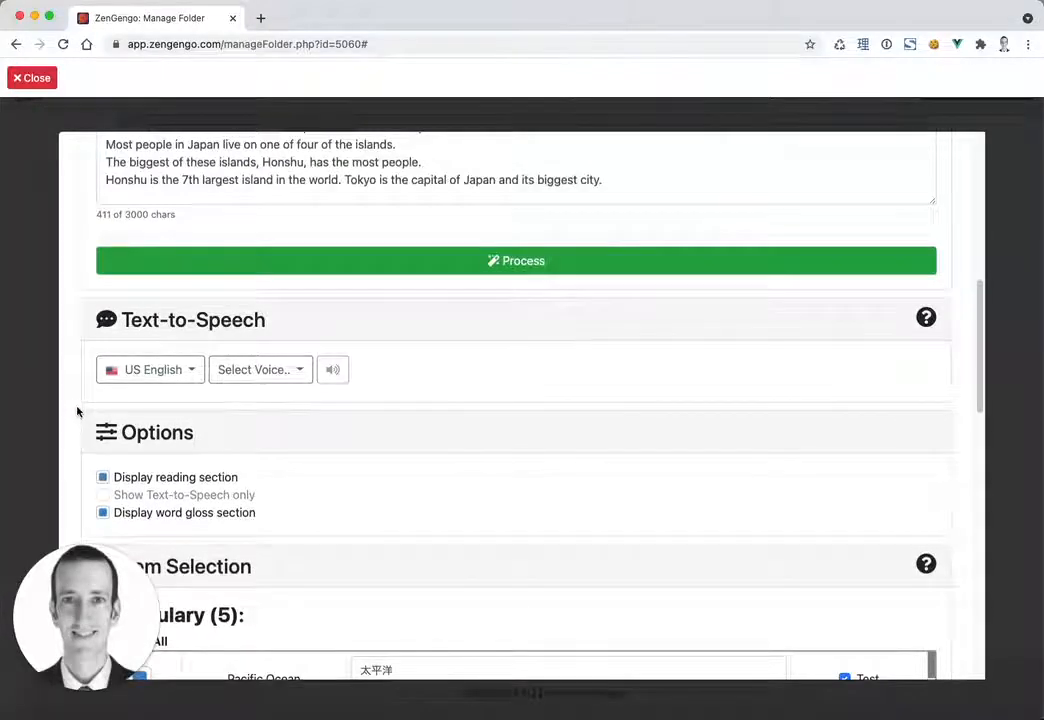
scroll(68, 433, down, 2)
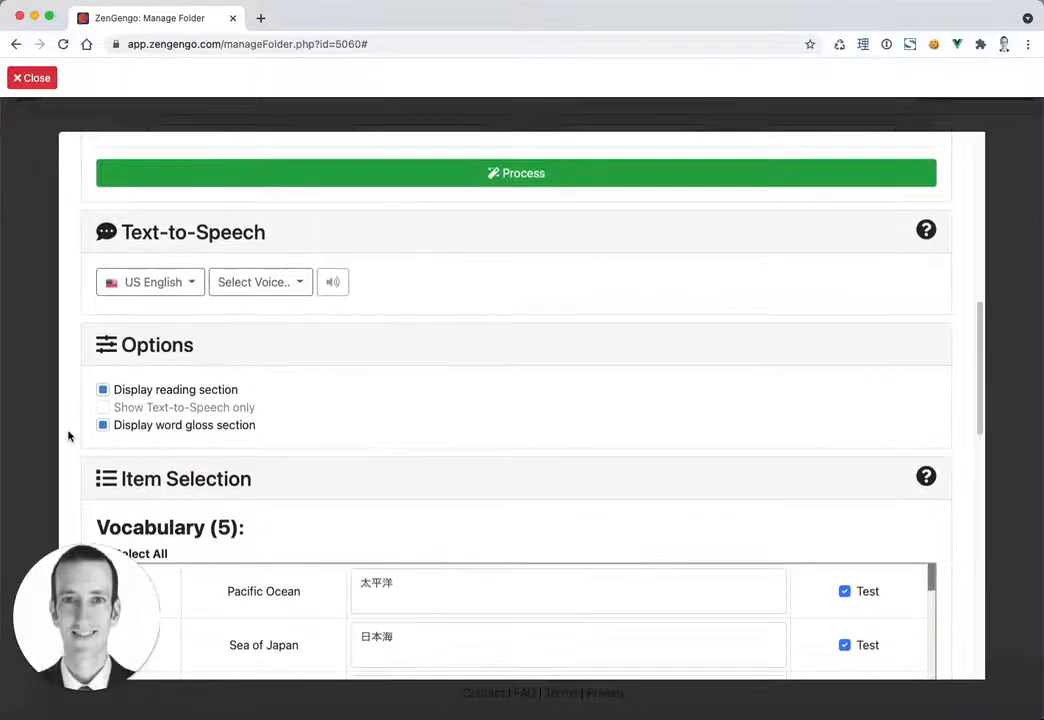
click(450, 286)
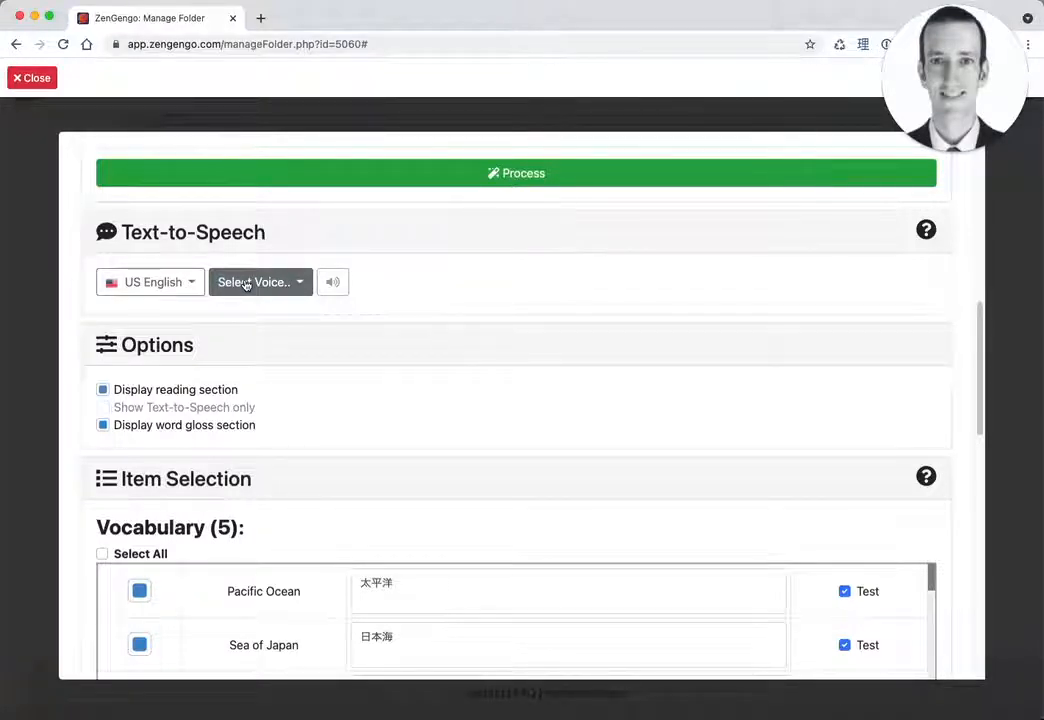
click(163, 282)
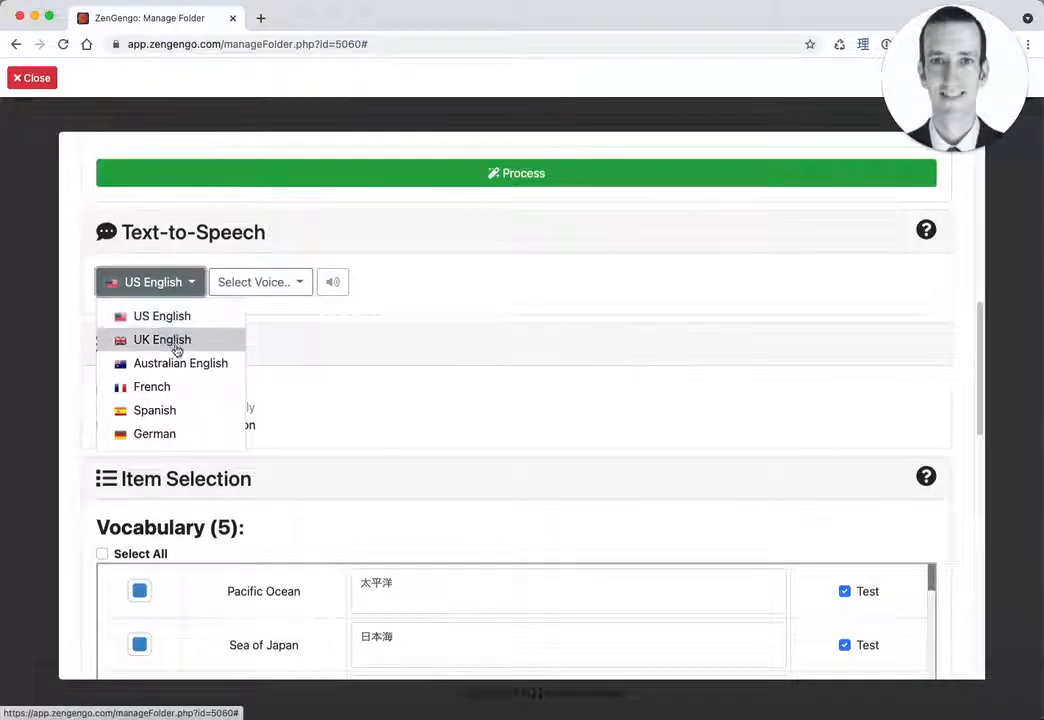
click(157, 342)
click(257, 285)
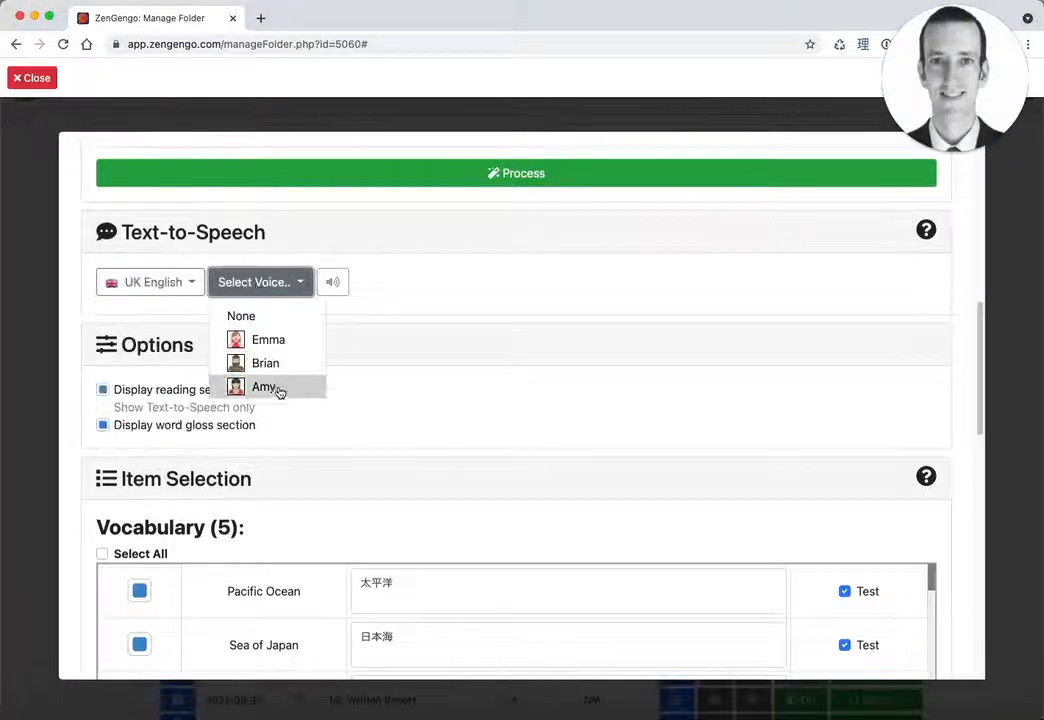
click(270, 387)
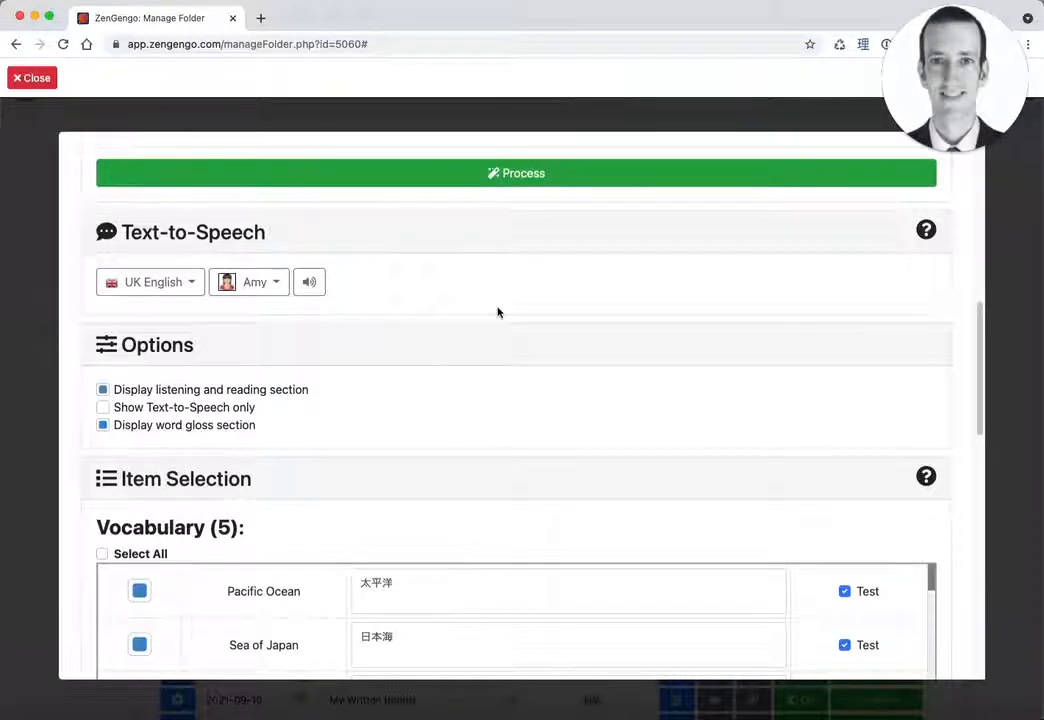
click(312, 285)
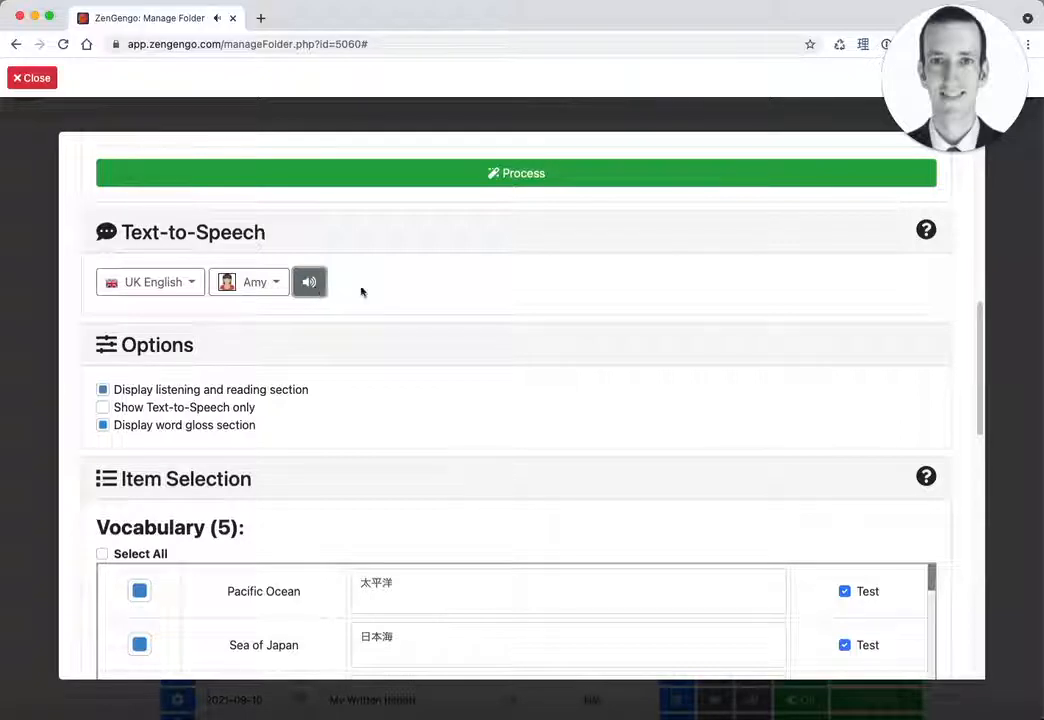
Try hiding the listening and reading section, switch it back on, and check the voice choices without changing the voice
scroll(442, 428, down, 3)
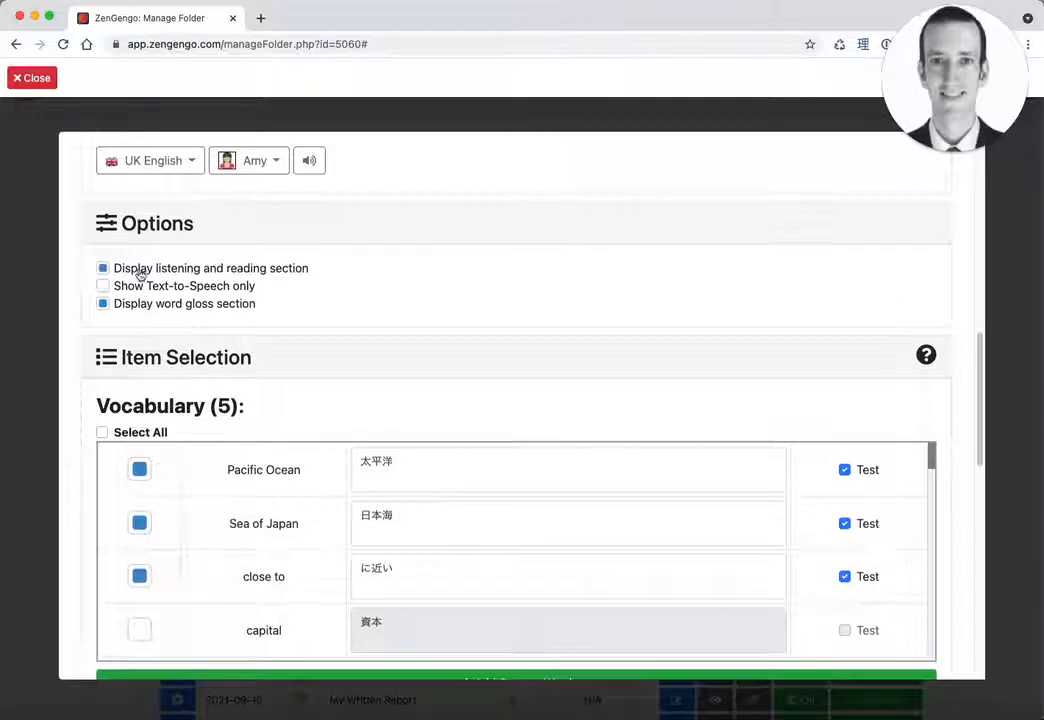
click(299, 274)
click(299, 274)
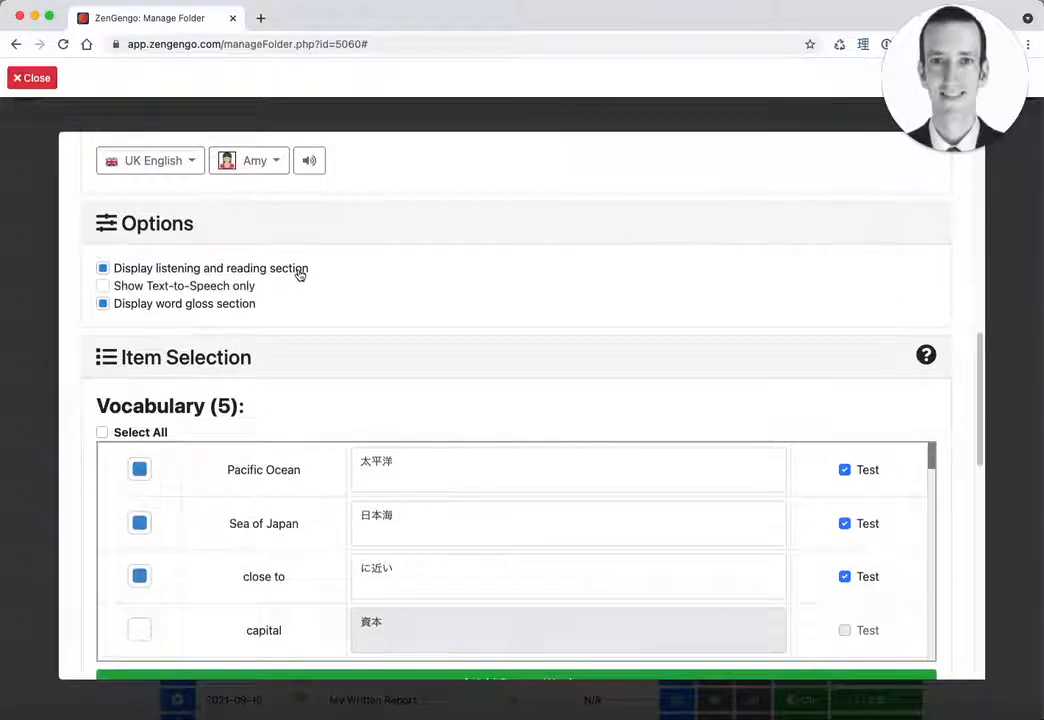
click(263, 164)
click(425, 207)
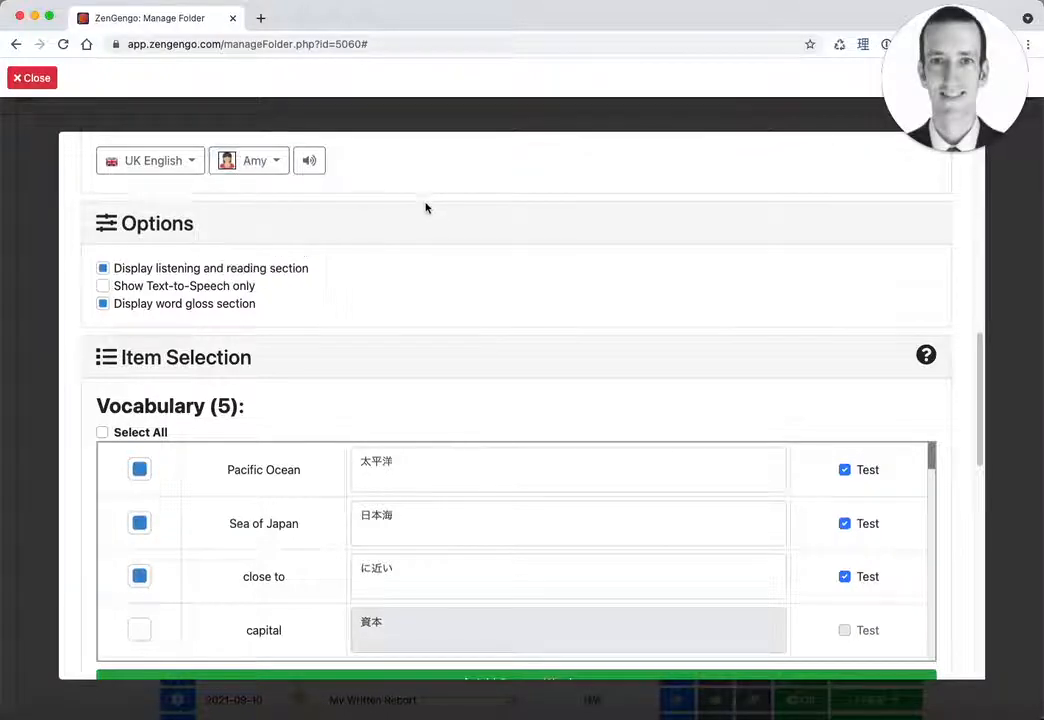
Try the option to show Text-to-Speech only and switch it back off
click(183, 289)
click(183, 290)
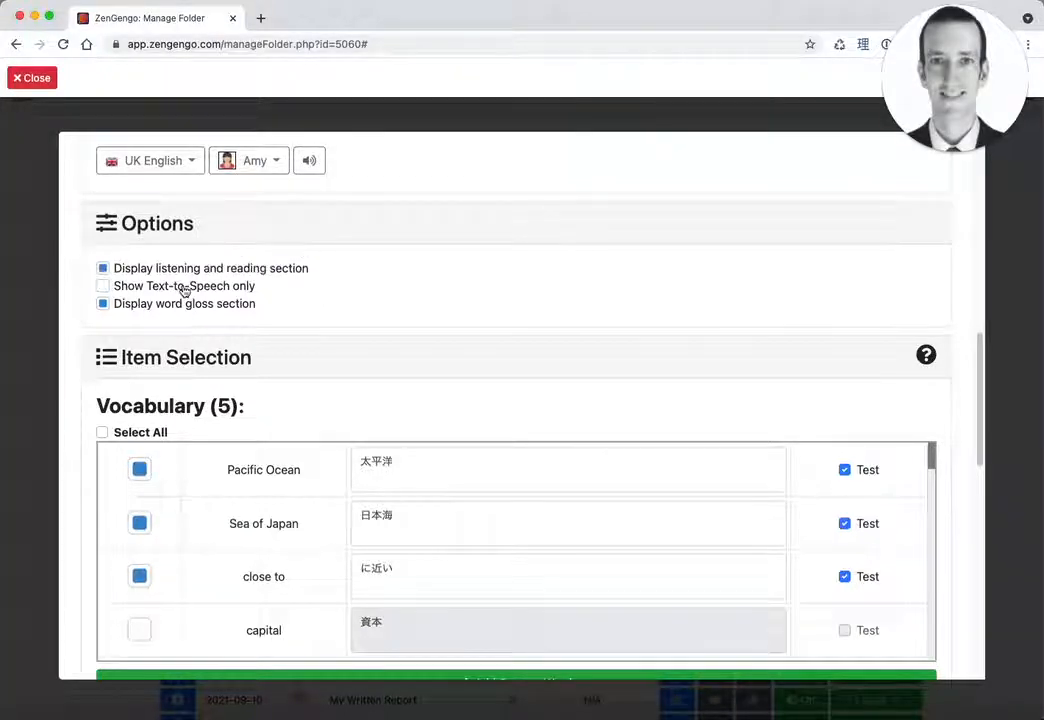
click(184, 291)
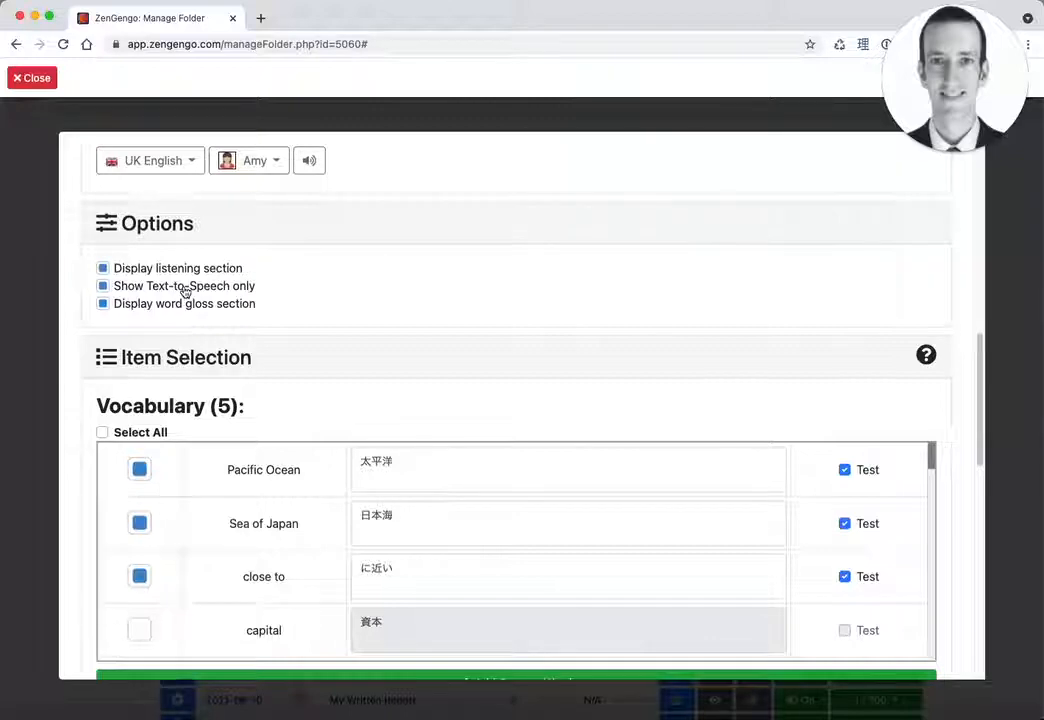
click(184, 291)
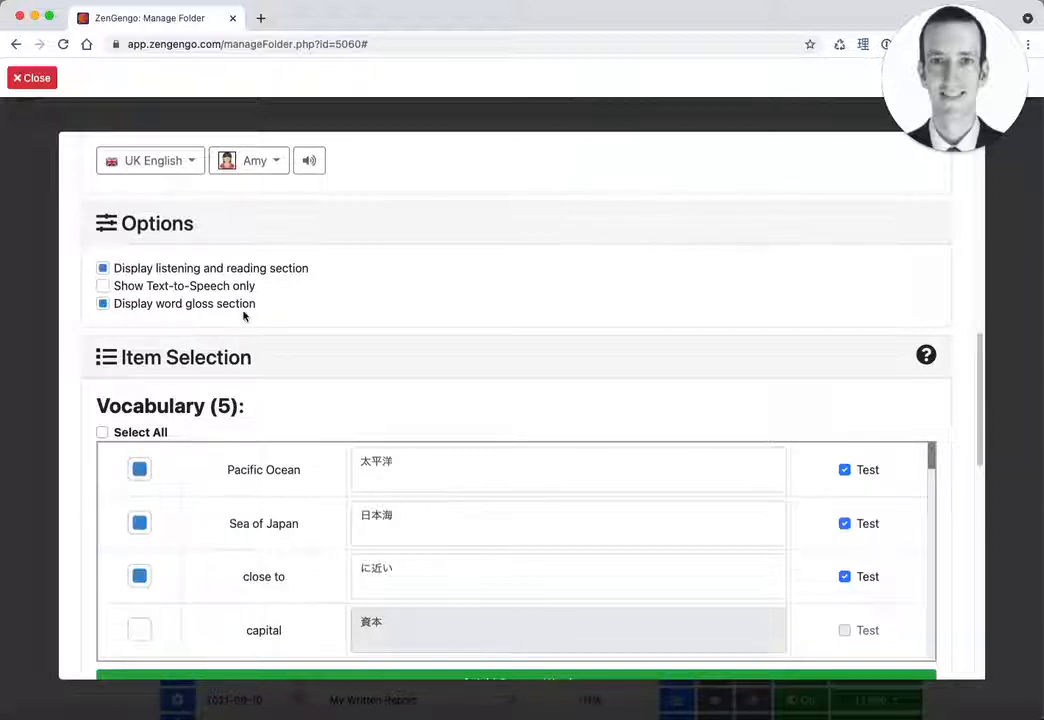
Save the Text To Test assignment with its current notification and after-submission settings
scroll(86, 435, down, 2)
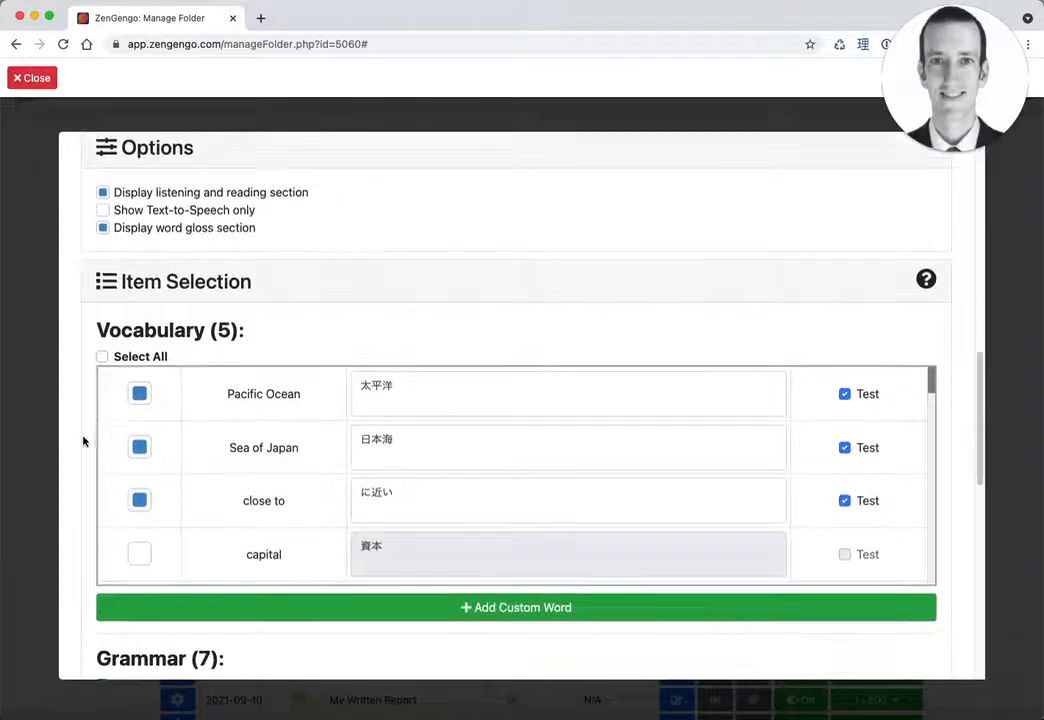
scroll(72, 473, down, 15)
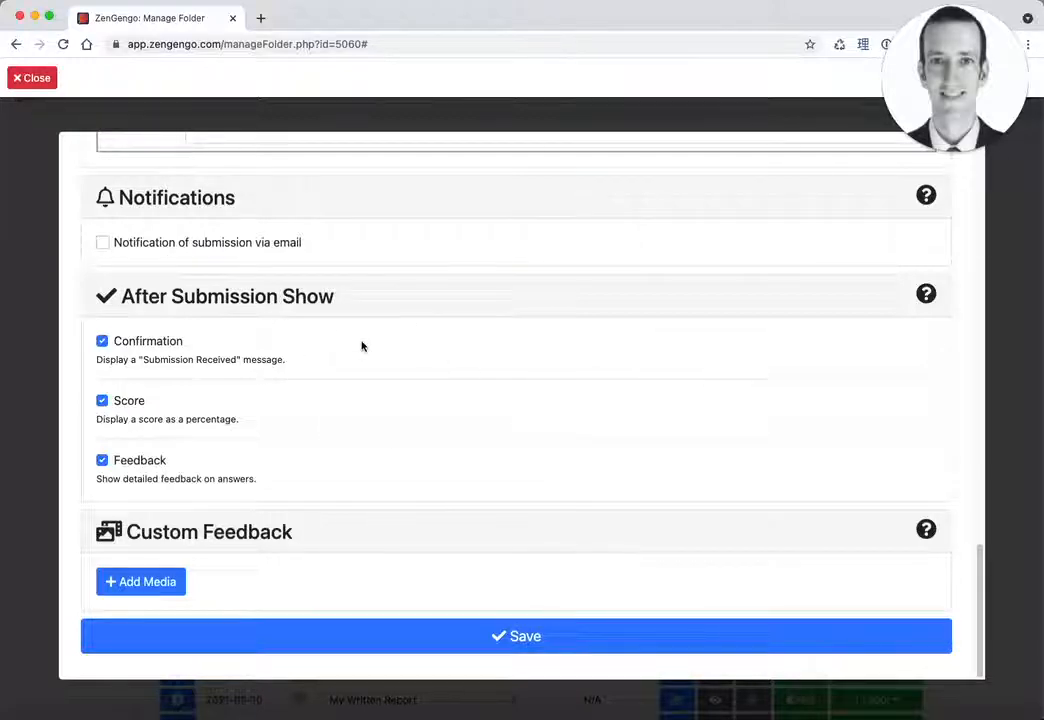
click(373, 635)
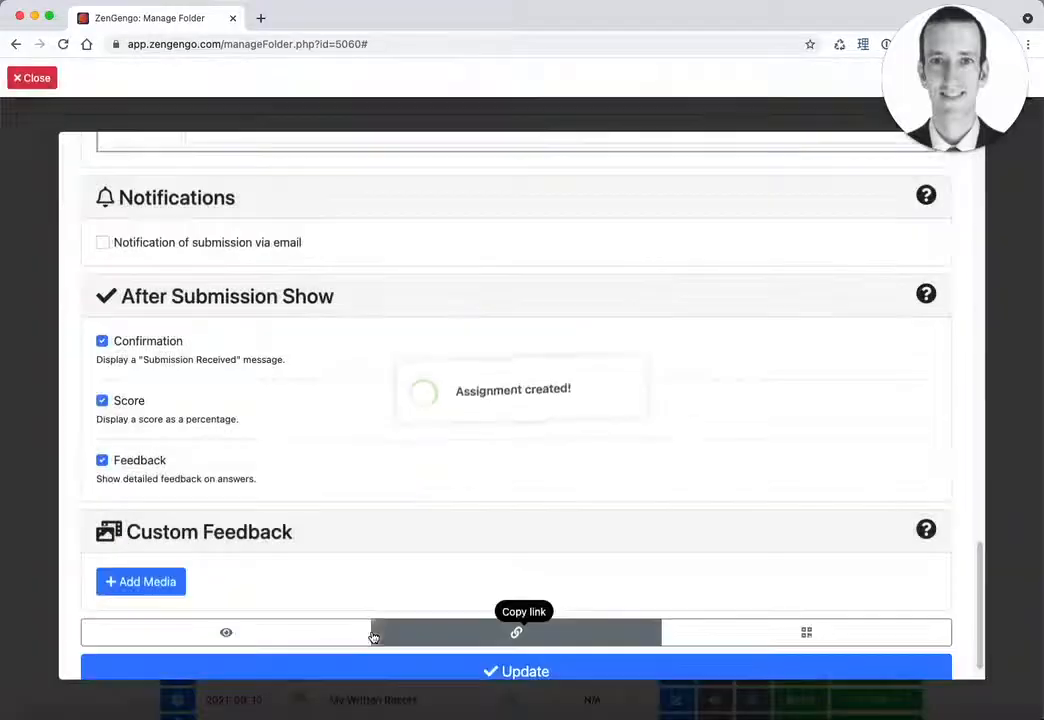
Preview the saved assignment as a student sees it and play the audio of the reading text
scroll(273, 573, down, 1)
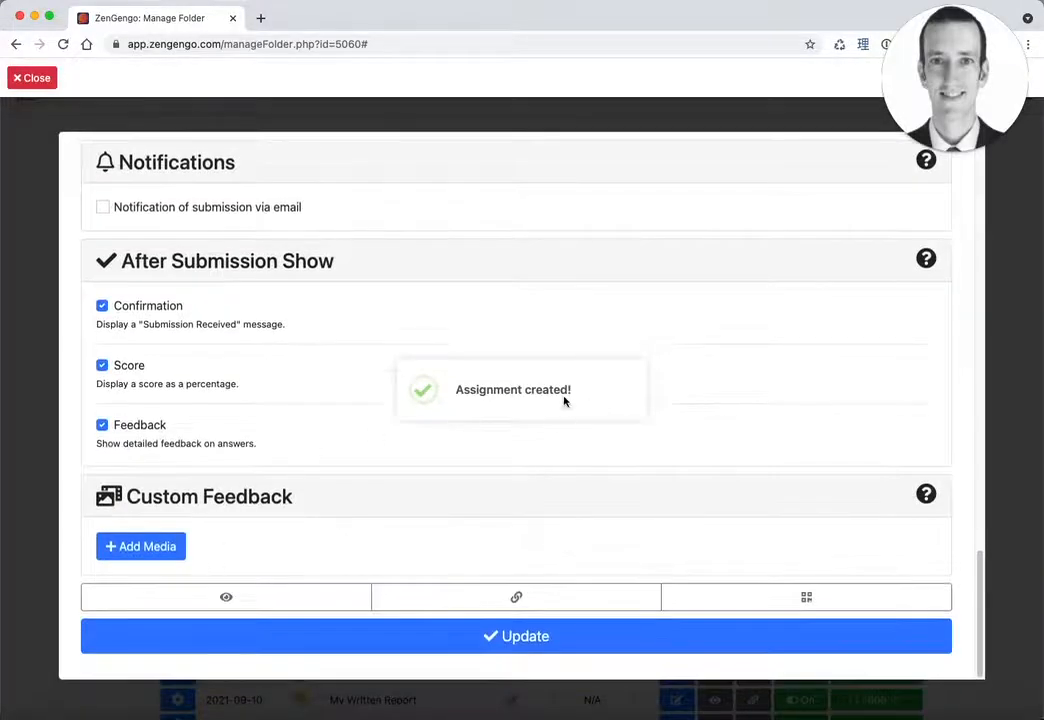
click(226, 598)
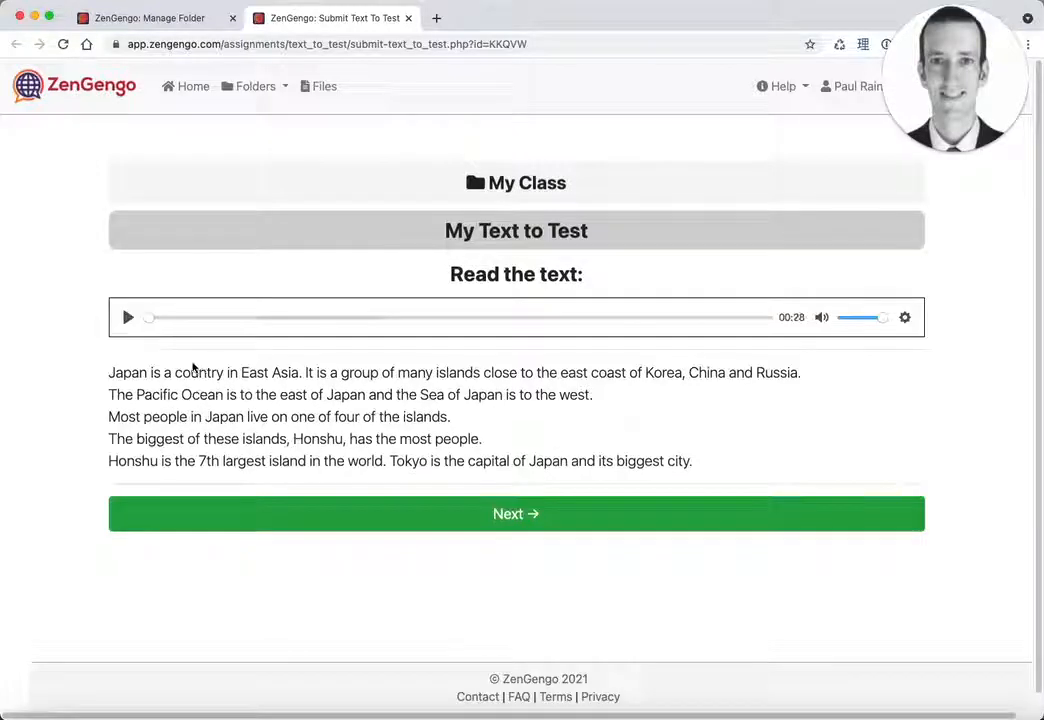
click(127, 318)
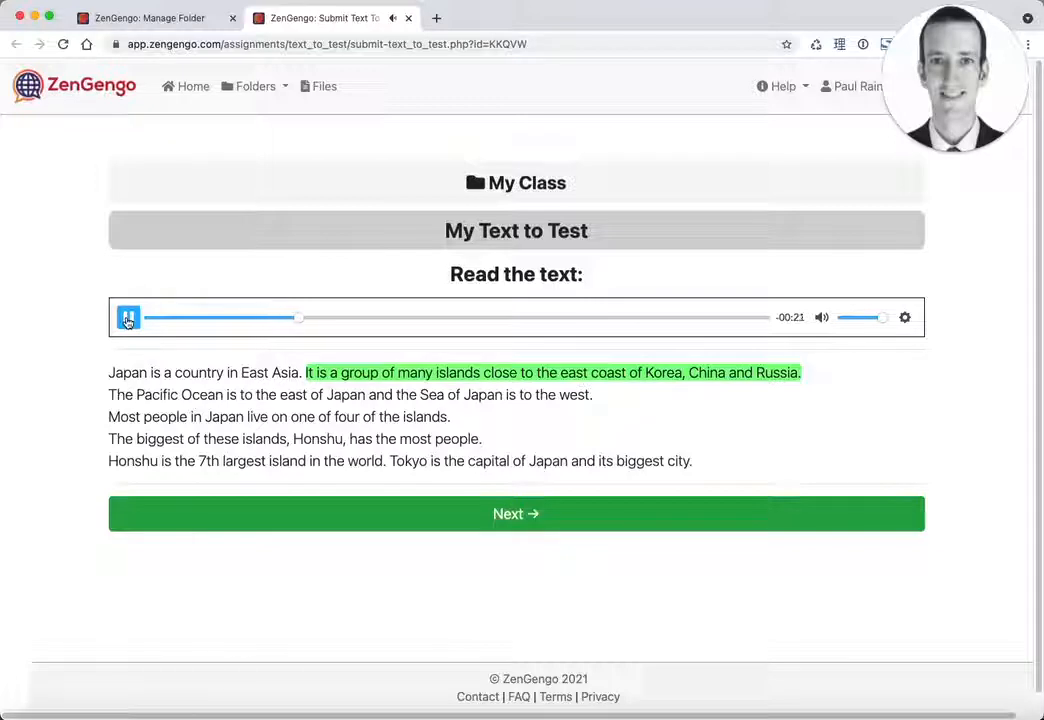
Pause and rewind the reading audio in the student preview, and continue to the word-checking section
click(127, 318)
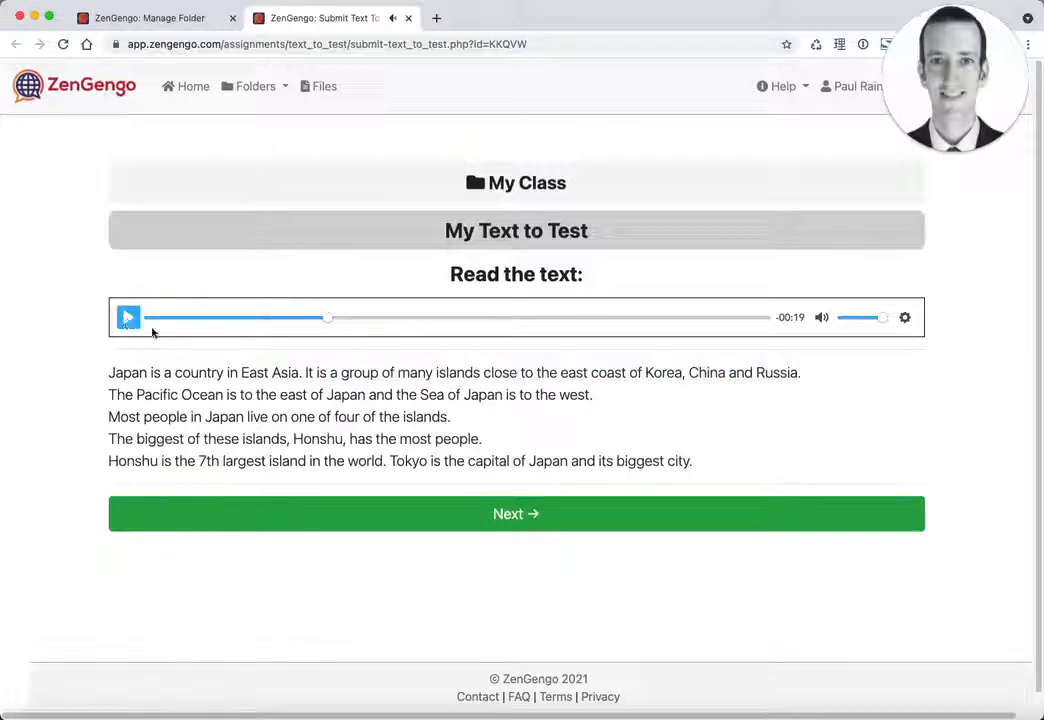
drag(328, 320, 243, 322)
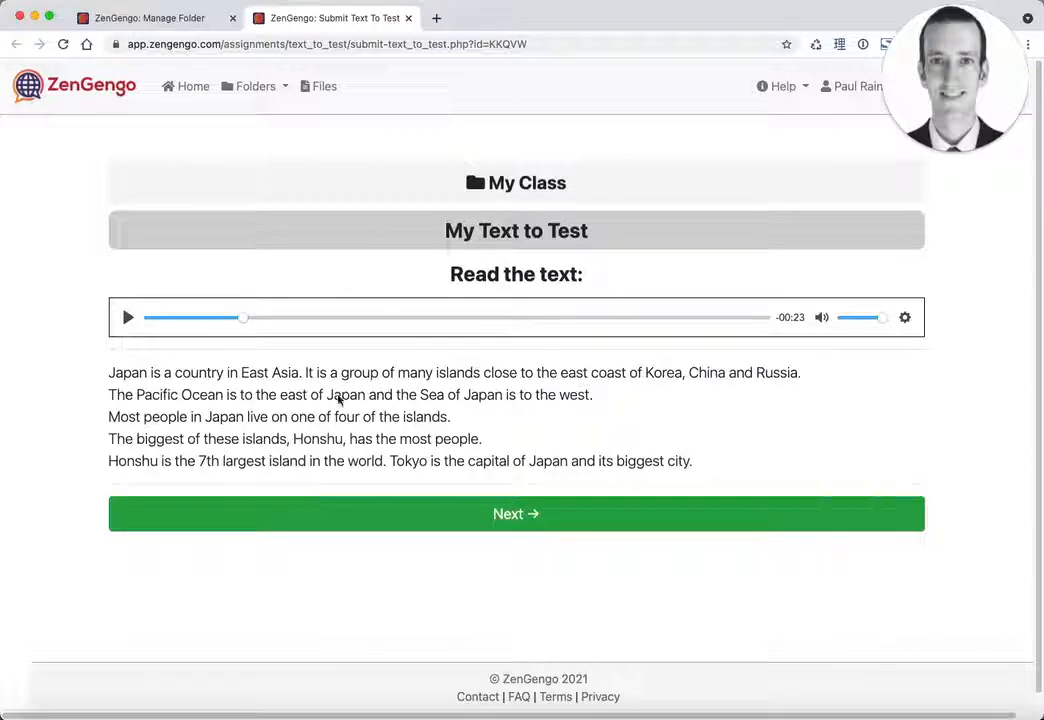
click(389, 516)
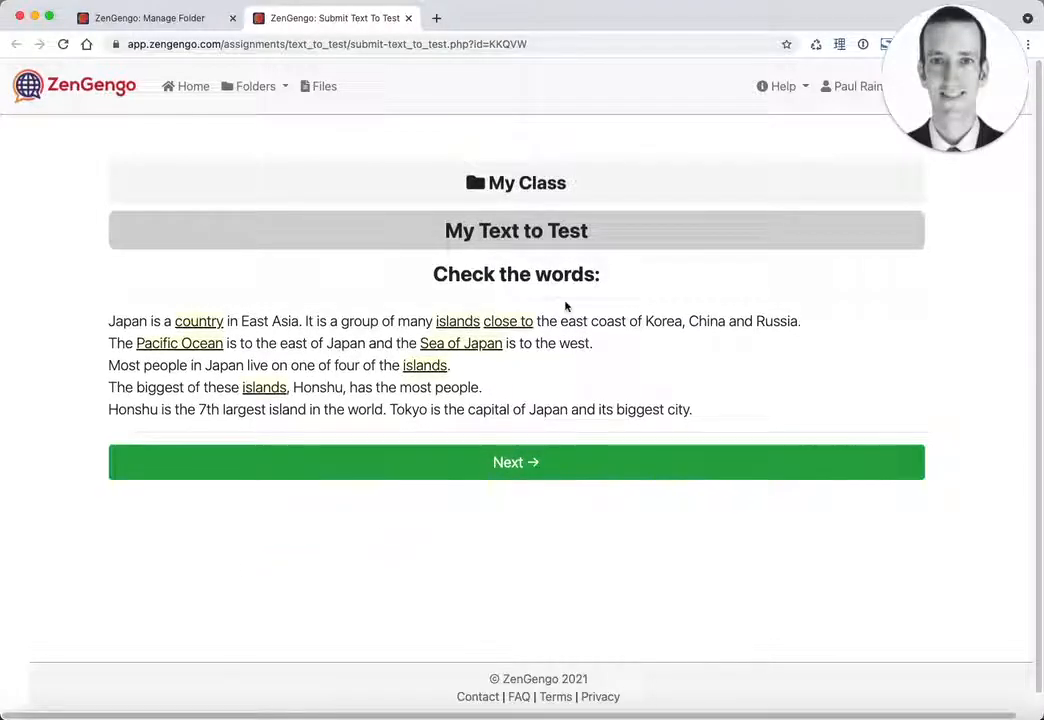
Compare the word gloss option and vocabulary items in the assignment settings with the glosses in the student preview, checking the translation of "close to"
click(150, 27)
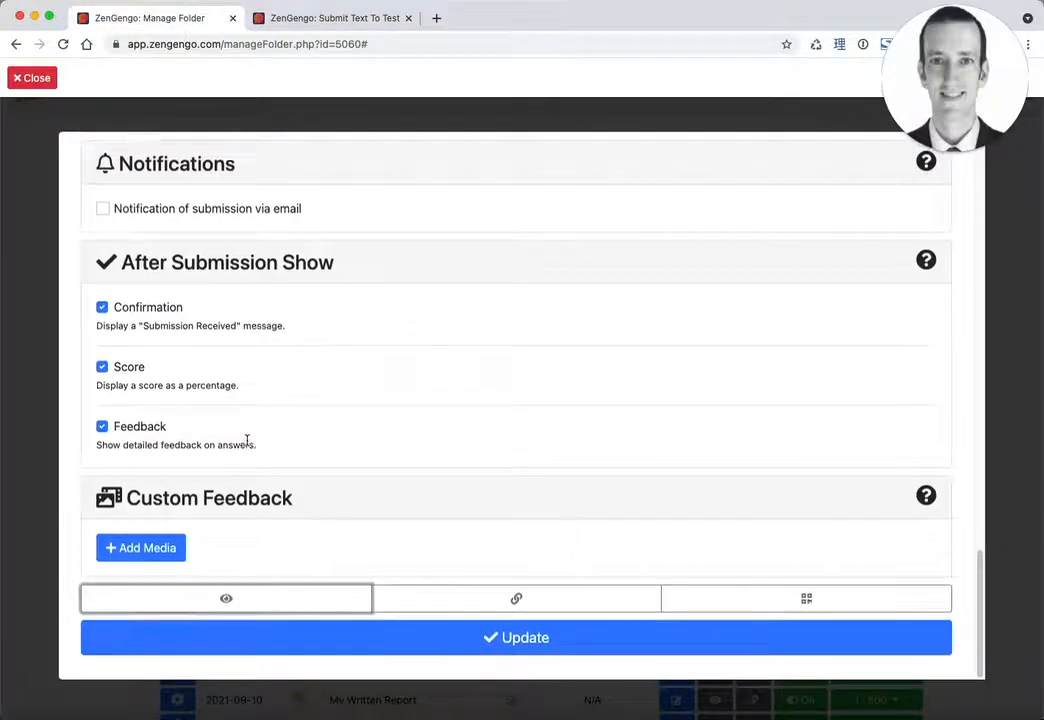
scroll(248, 440, up, 15)
scroll(247, 440, up, 2)
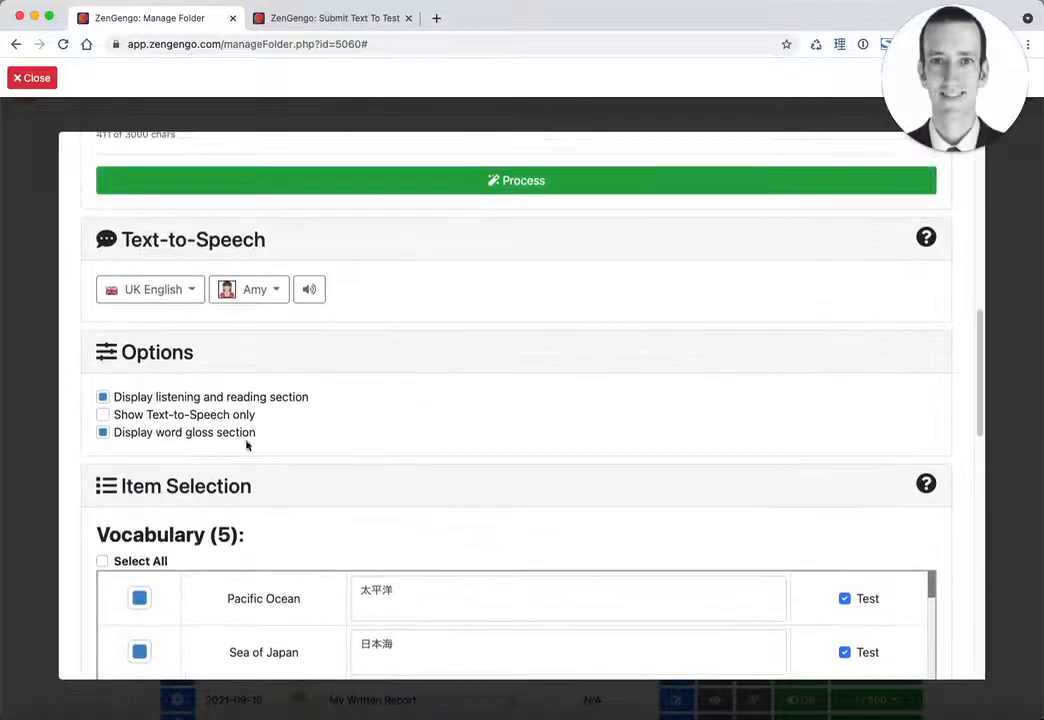
click(333, 22)
click(150, 18)
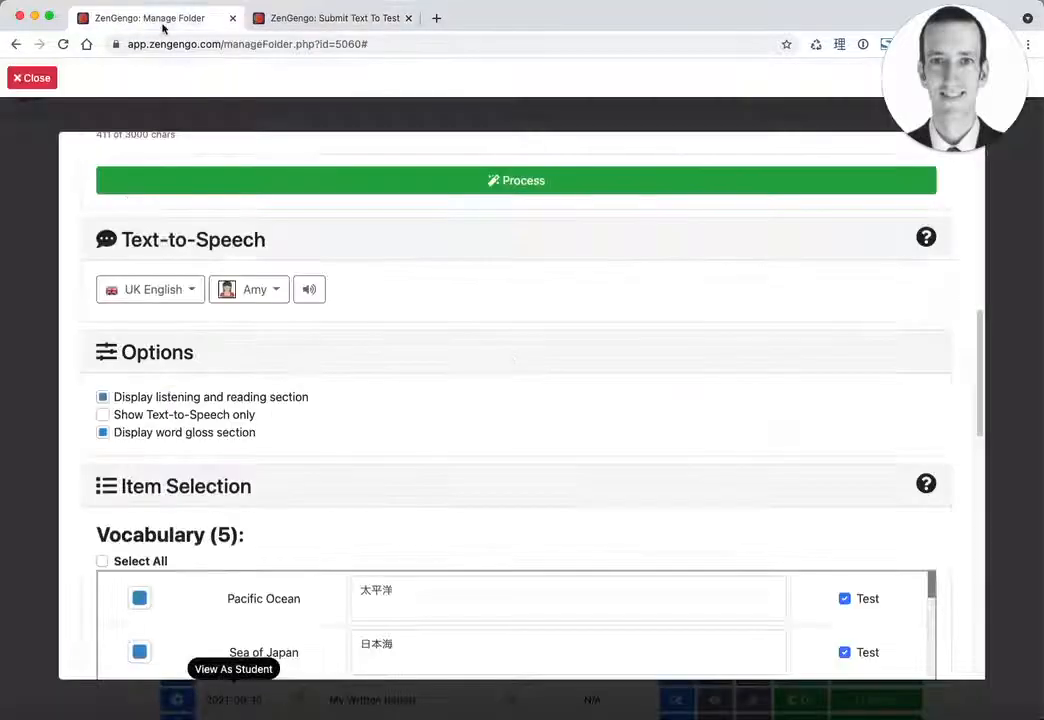
scroll(108, 402, down, 5)
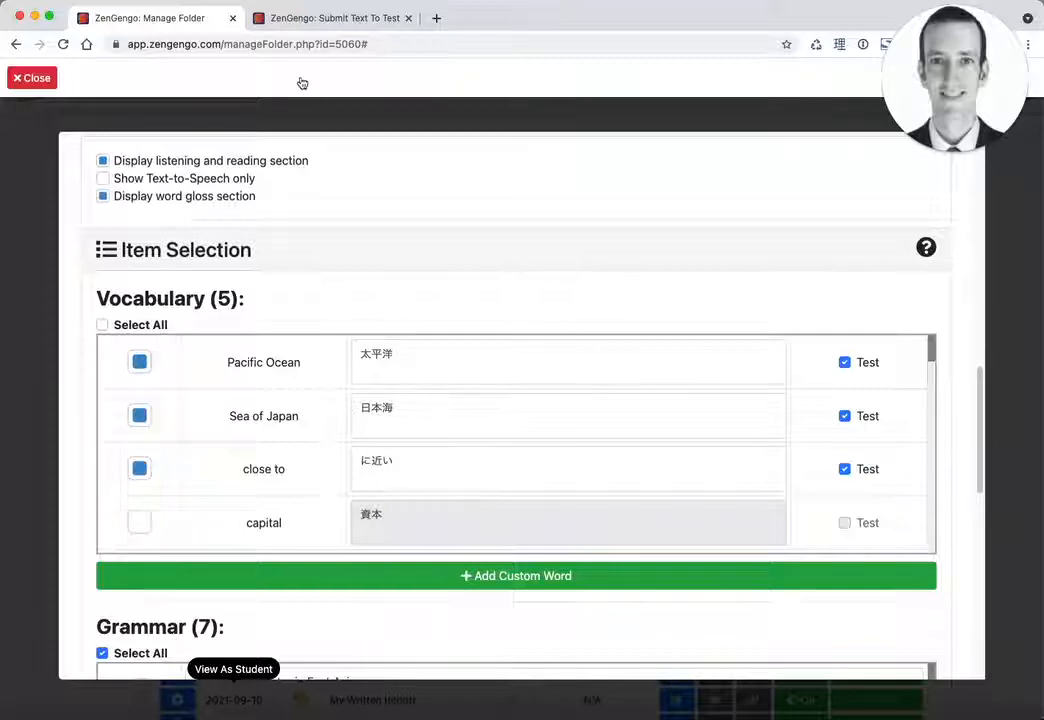
click(310, 22)
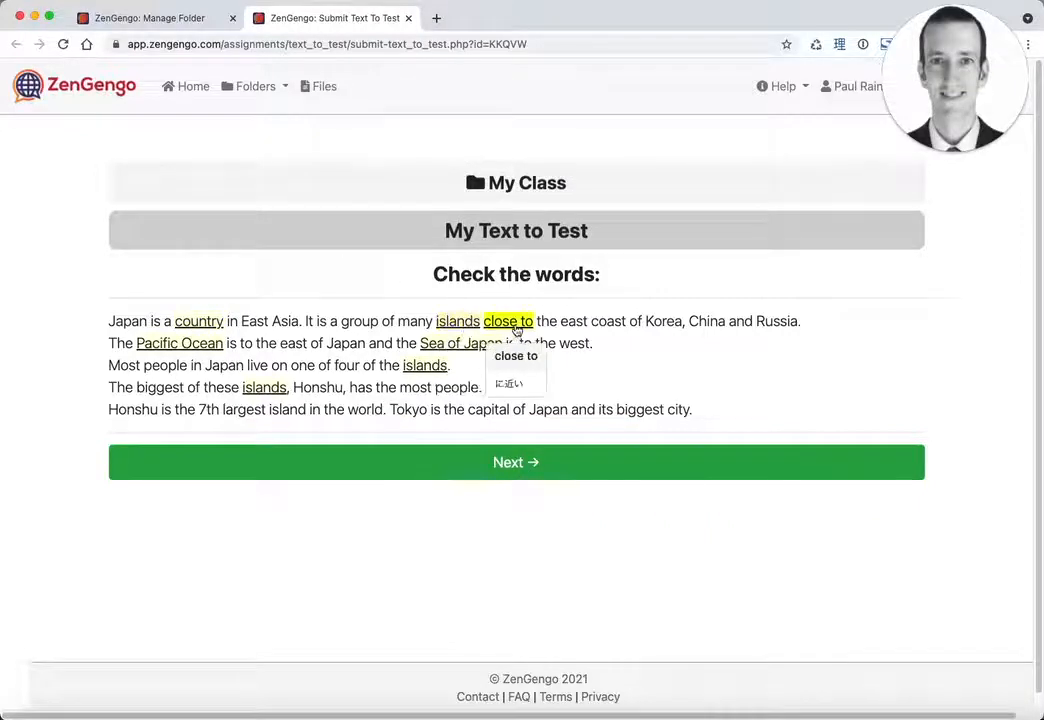
mouse_move(469, 343)
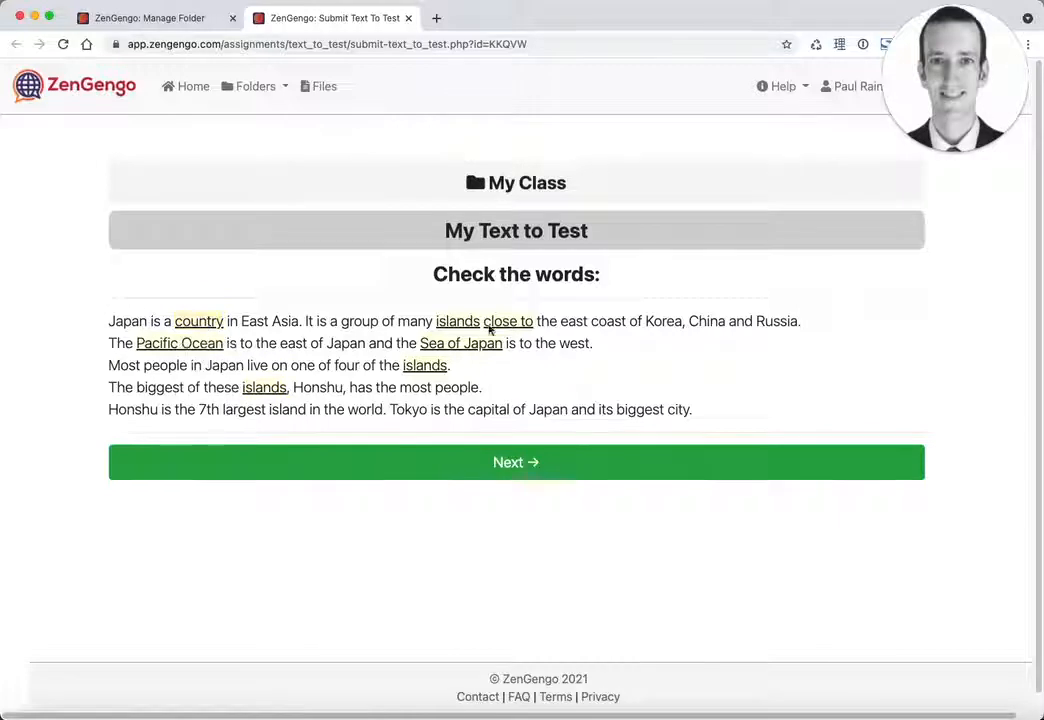
Go through the multiple-choice vocabulary questions in the student preview up to the sentence-ordering questions
click(534, 462)
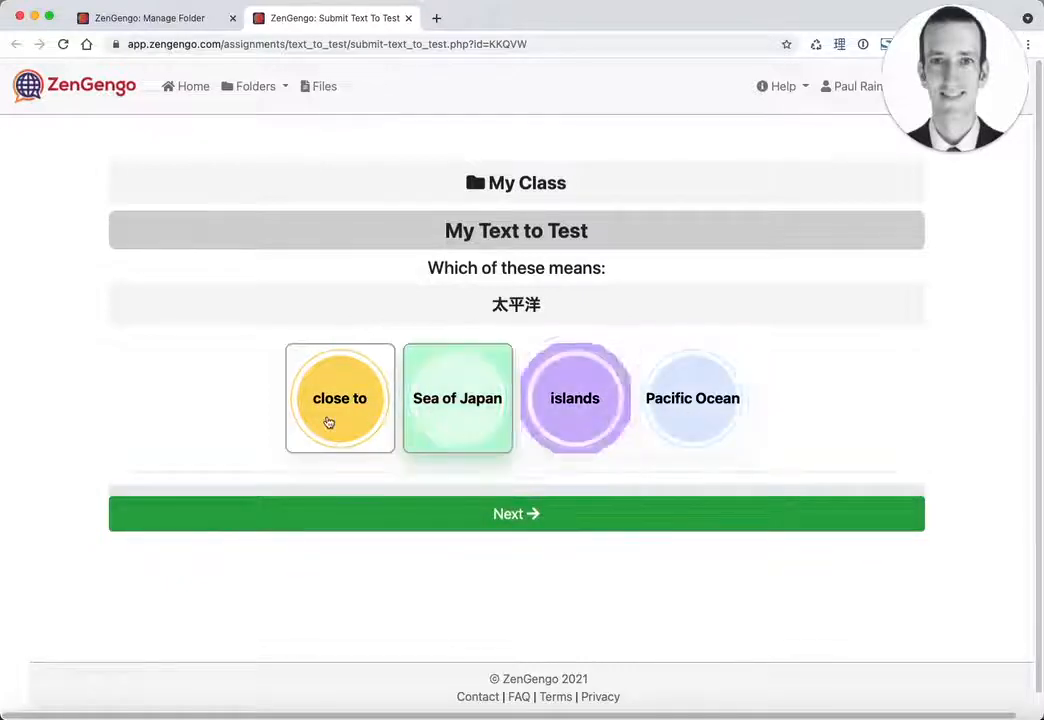
click(506, 514)
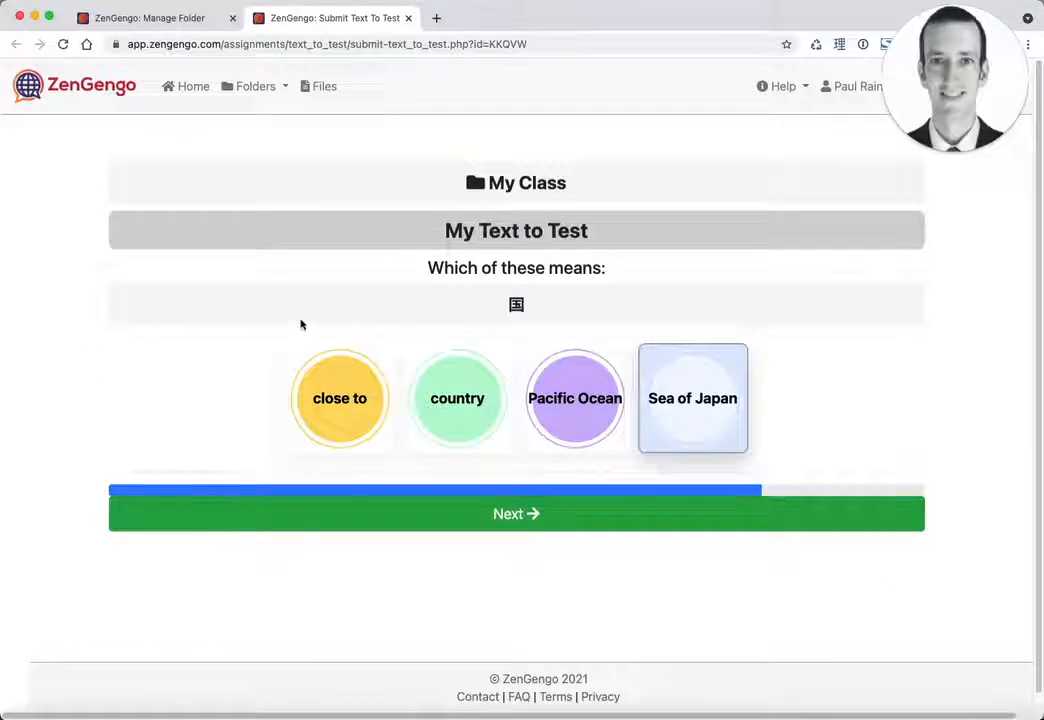
click(524, 514)
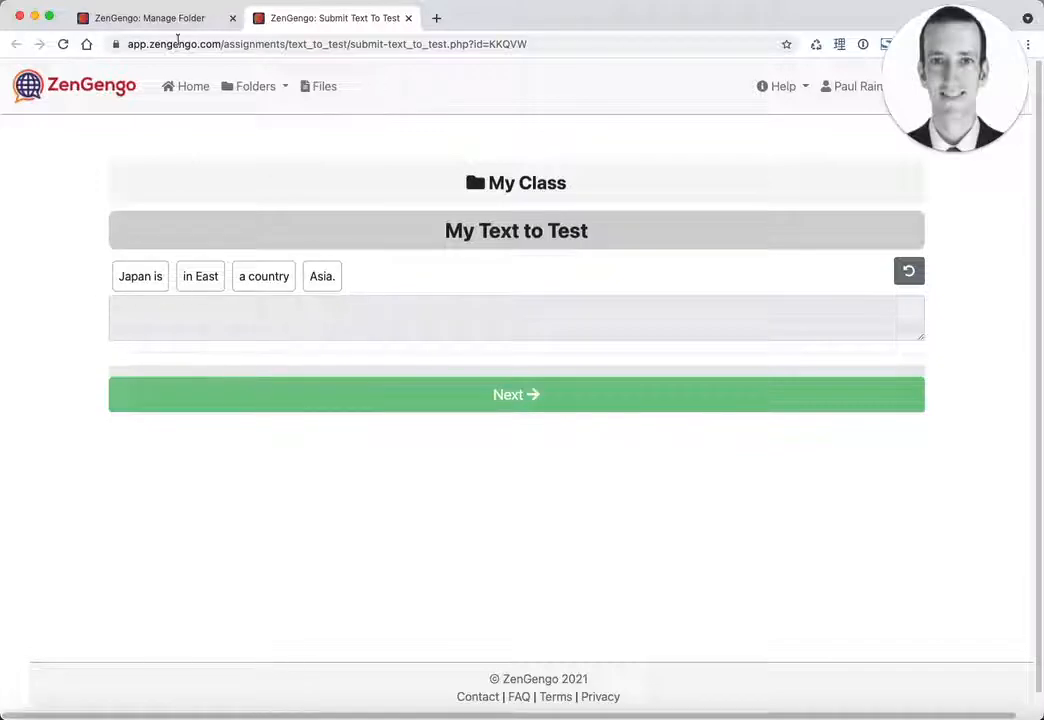
Check the grammar sentences selected in the assignment settings and return to the sentence-ordering question in the student preview
click(148, 22)
scroll(90, 464, down, 4)
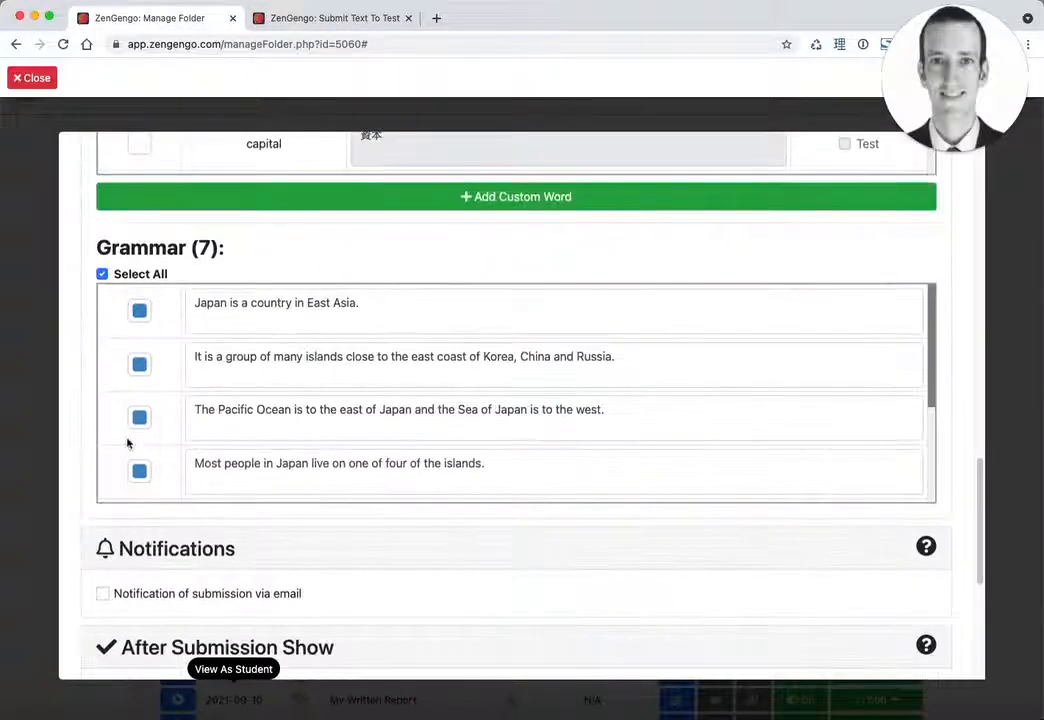
click(324, 30)
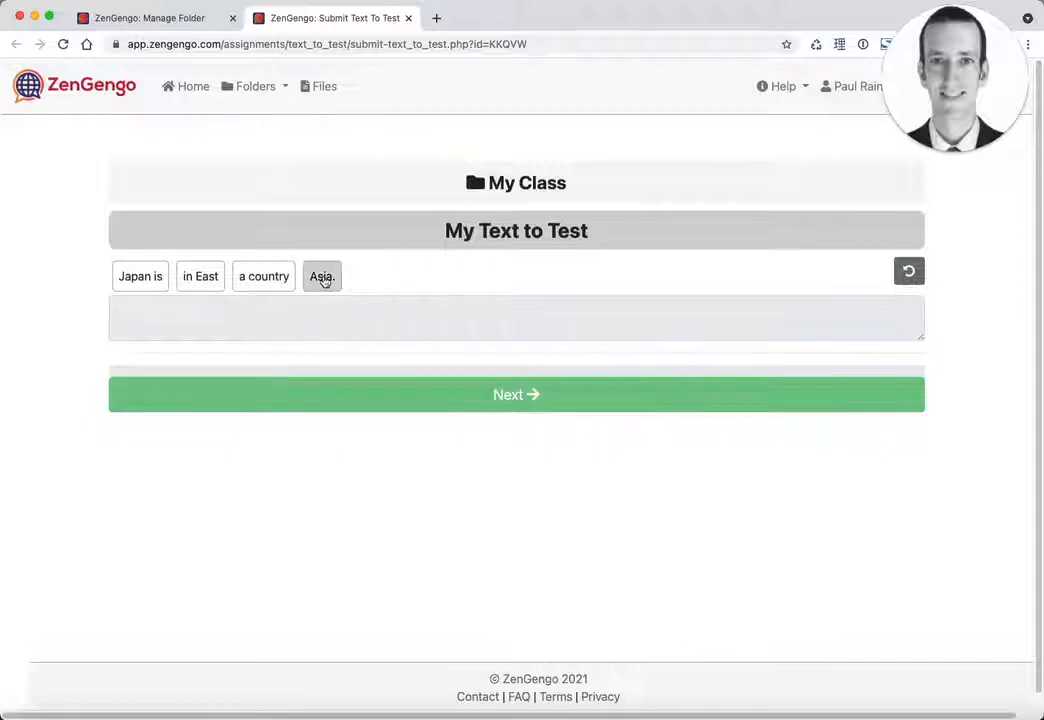
Assemble the sentence "Japan is a country in East Asia." from its word blocks and continue to the following question
click(141, 280)
click(261, 280)
click(200, 278)
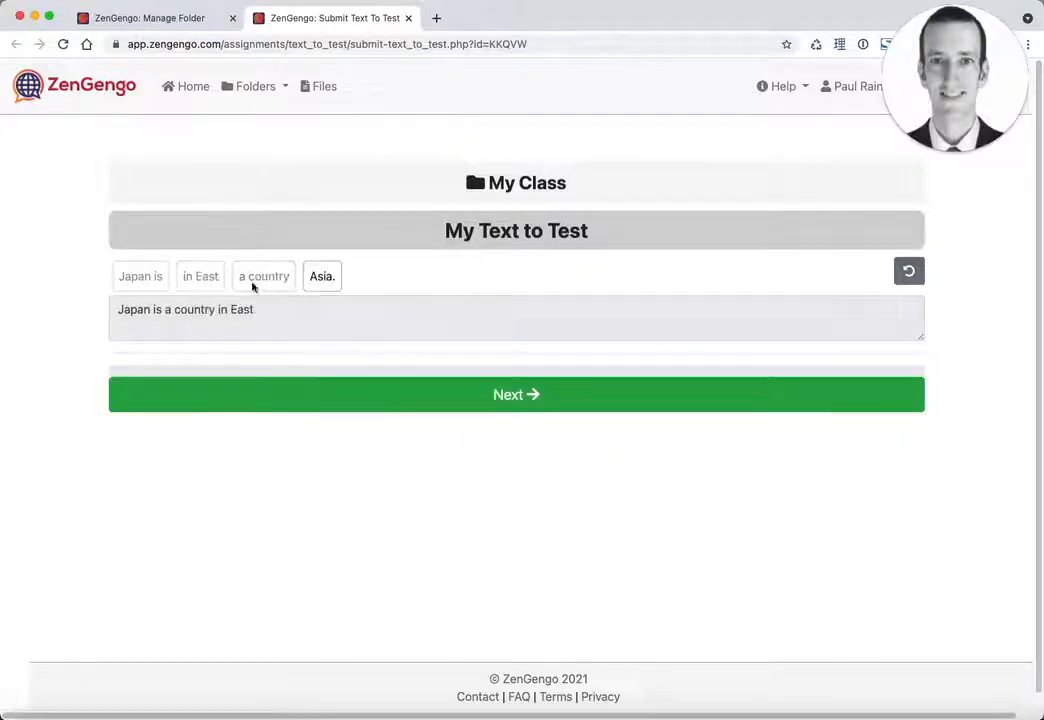
click(318, 279)
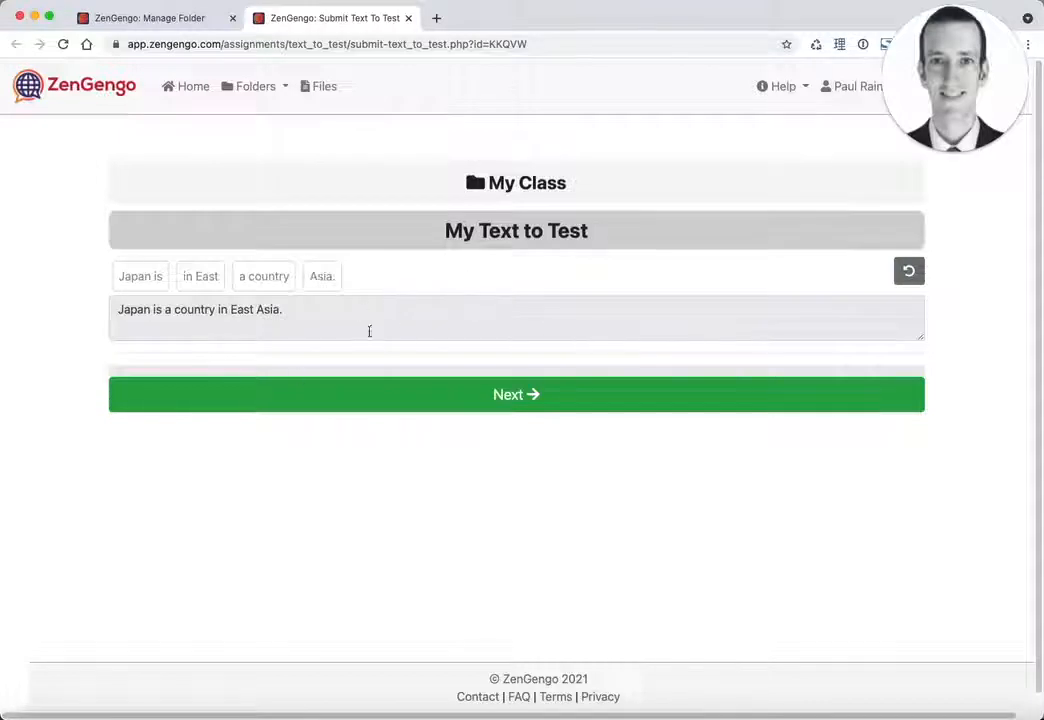
click(461, 400)
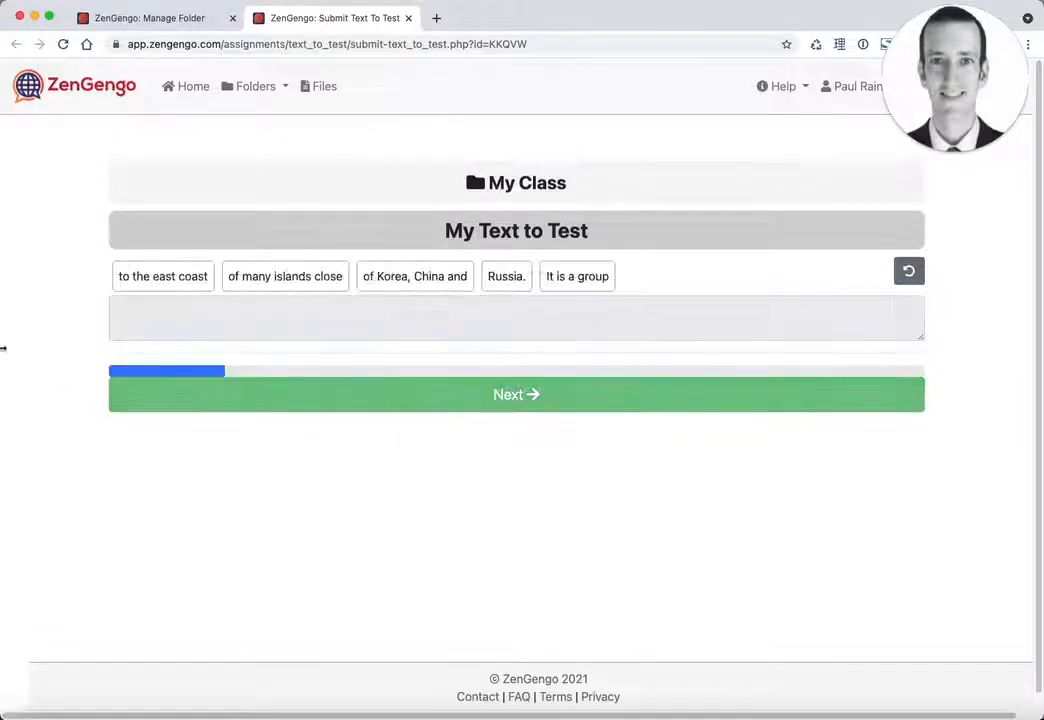
Get through the remaining sentence-ordering questions and submit the assignment as a student
click(130, 374)
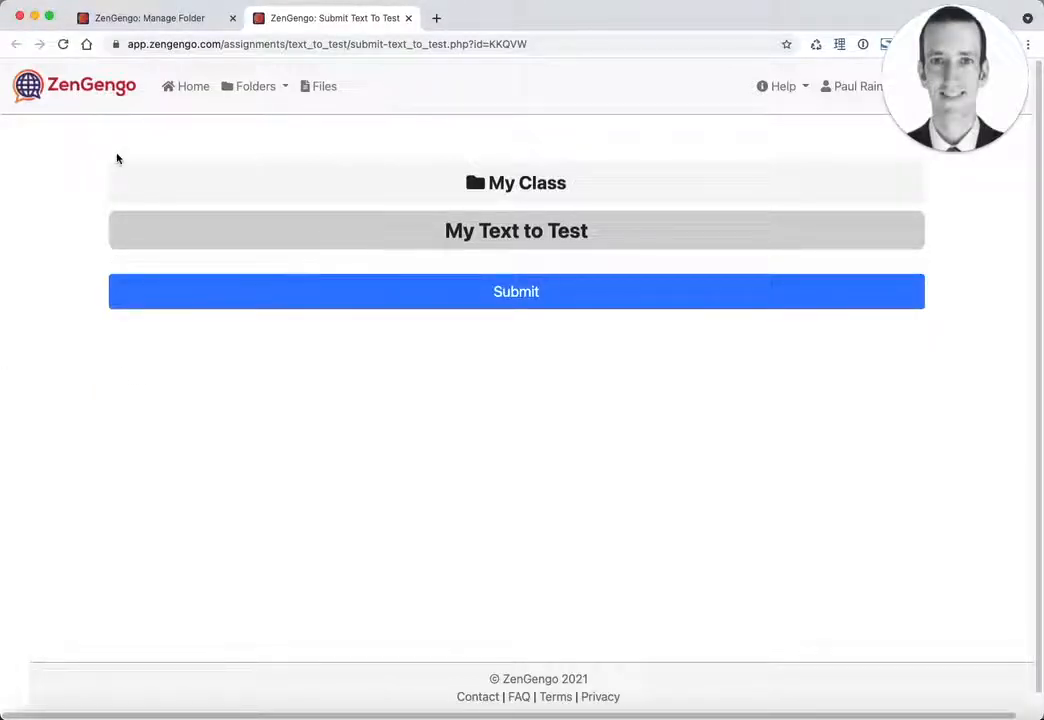
click(468, 291)
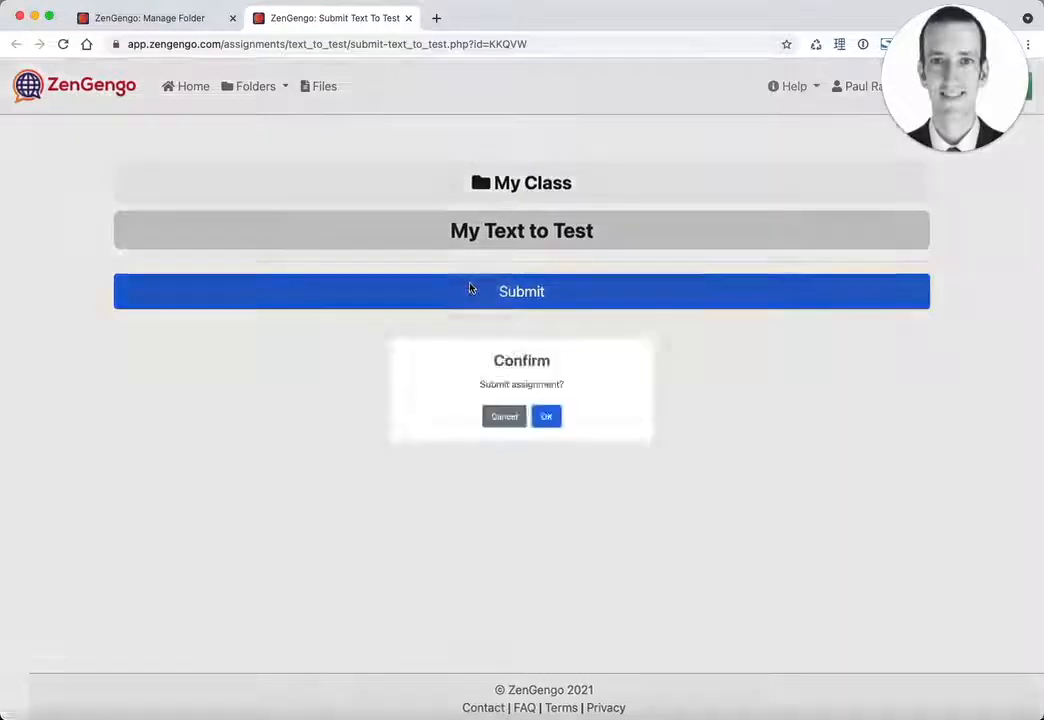
click(573, 429)
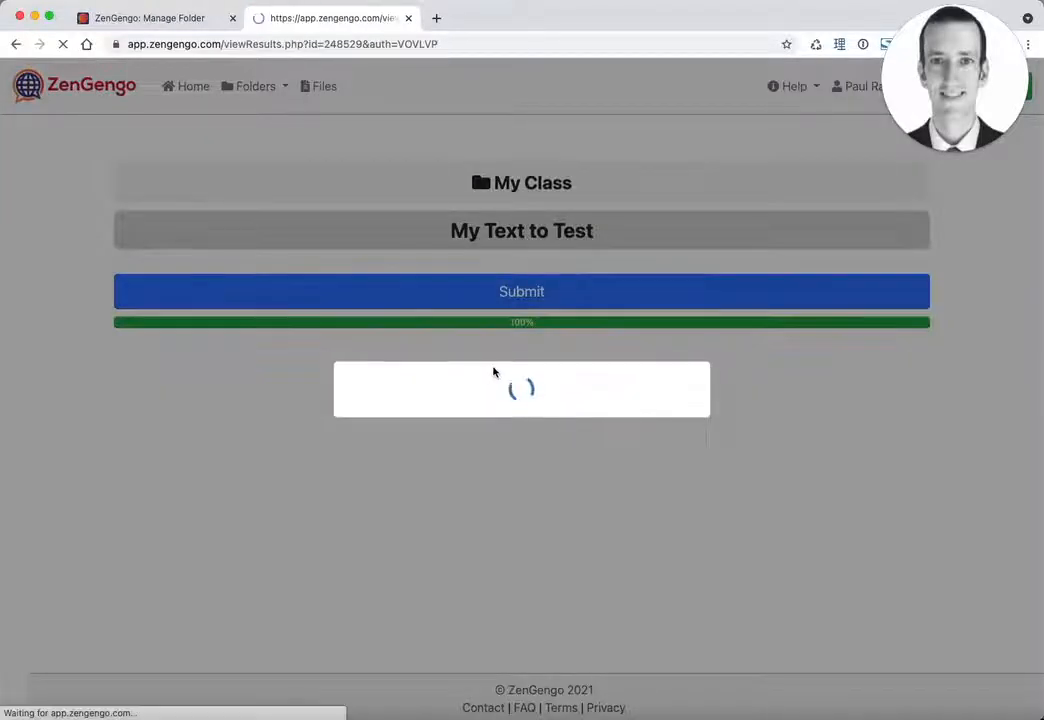
Review the submission's score and the detailed feedback on the vocabulary and sentence answers
scroll(178, 376, down, 1)
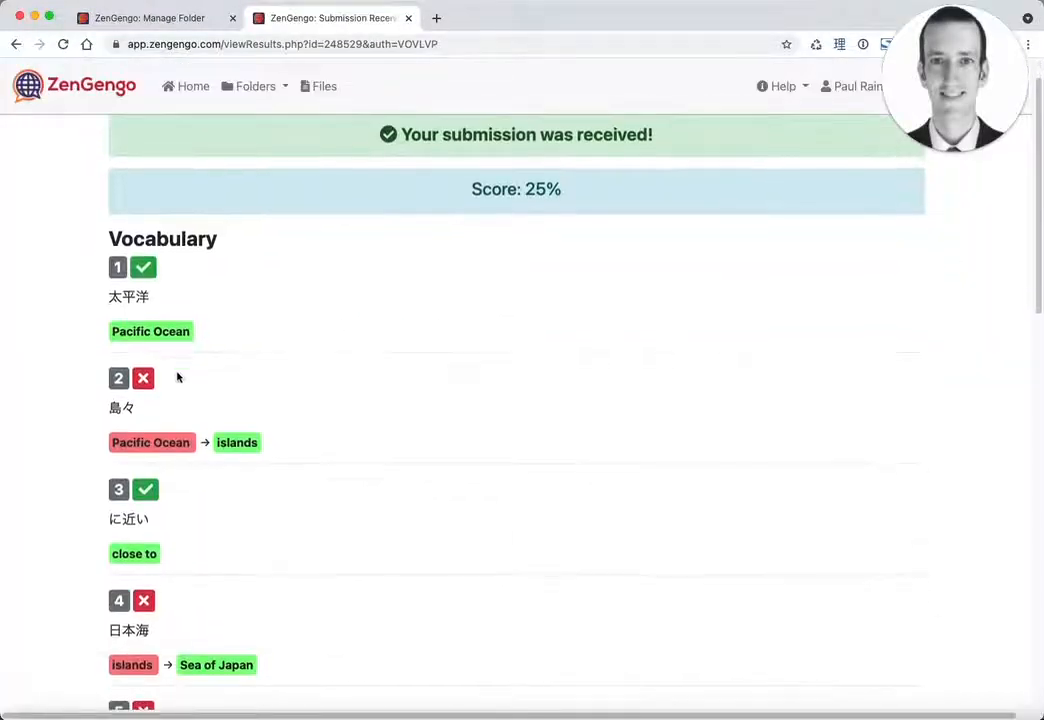
scroll(196, 368, down, 1)
scroll(190, 375, down, 3)
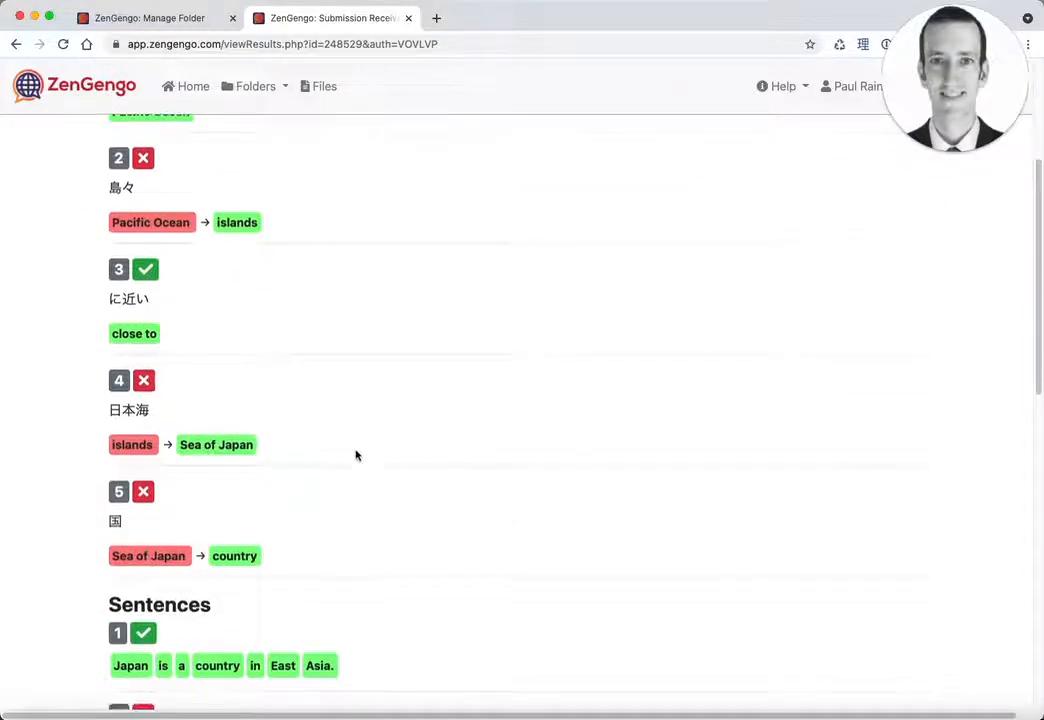
scroll(357, 454, down, 8)
scroll(355, 454, down, 3)
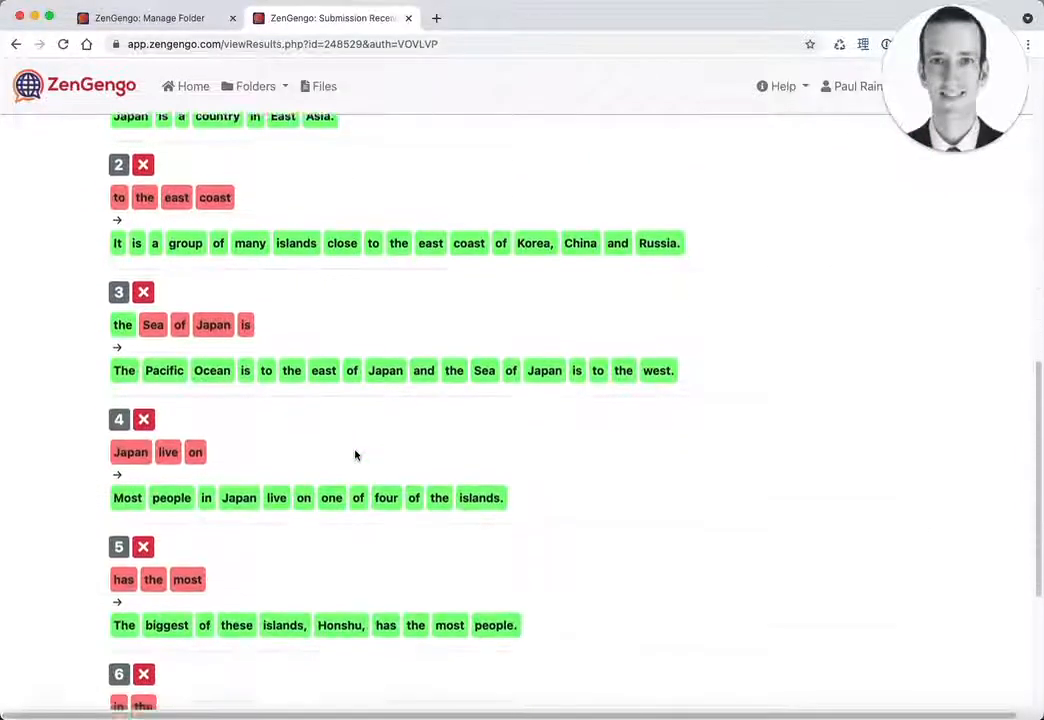
scroll(355, 454, up, 3)
scroll(355, 455, down, 4)
scroll(351, 456, down, 1)
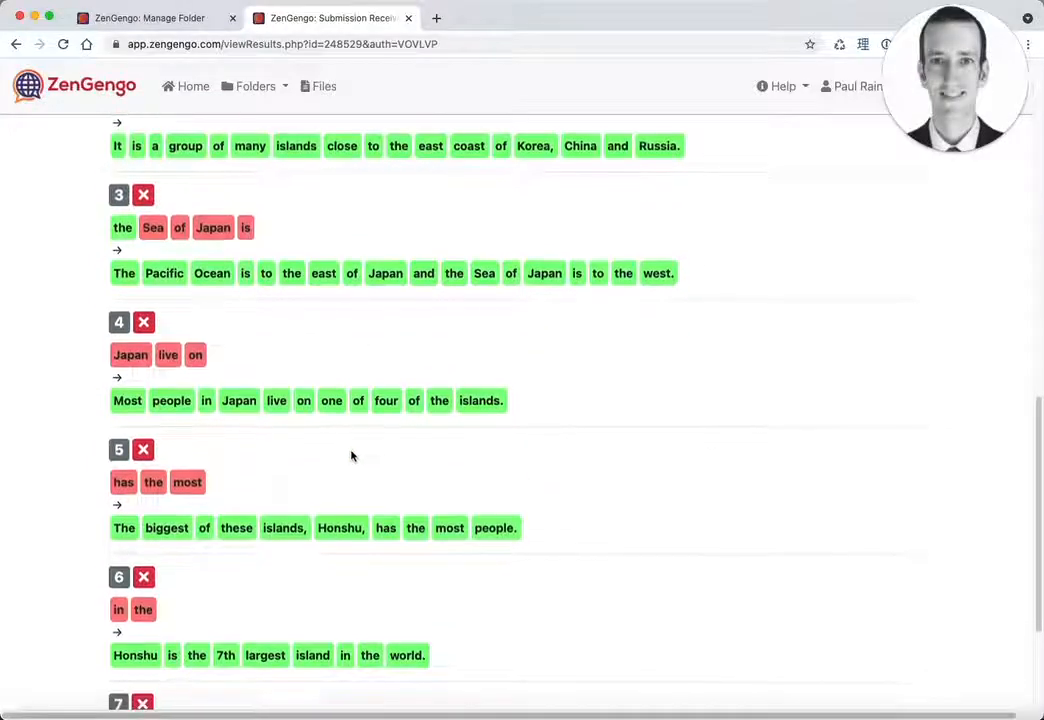
scroll(345, 413, down, 3)
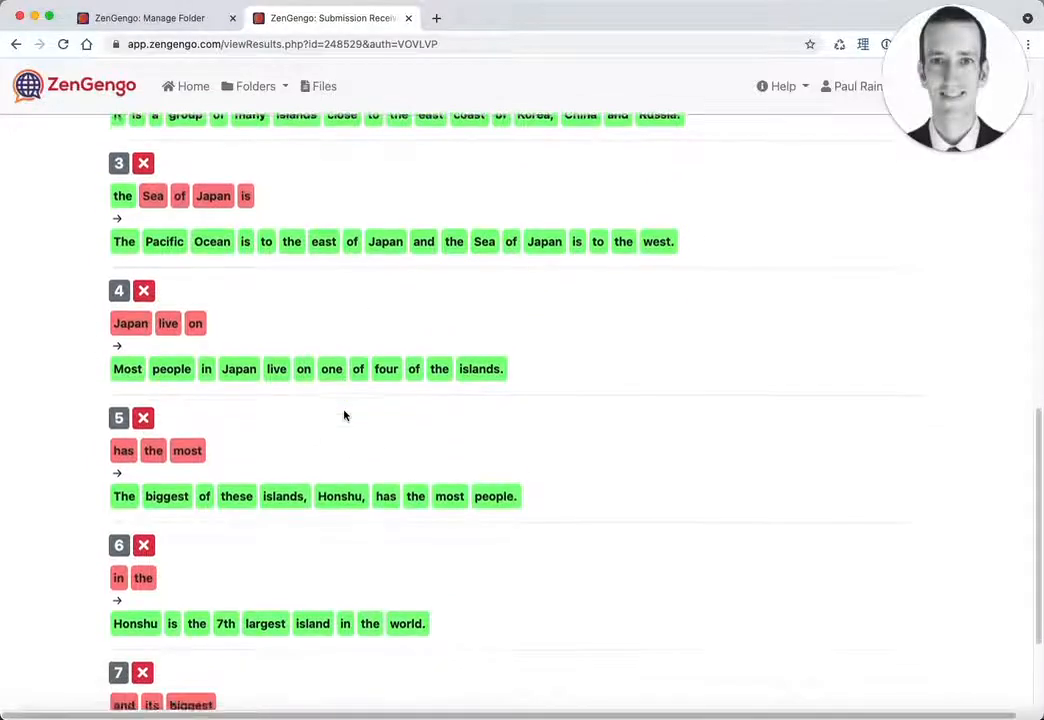
scroll(344, 414, down, 1)
scroll(344, 415, down, 1)
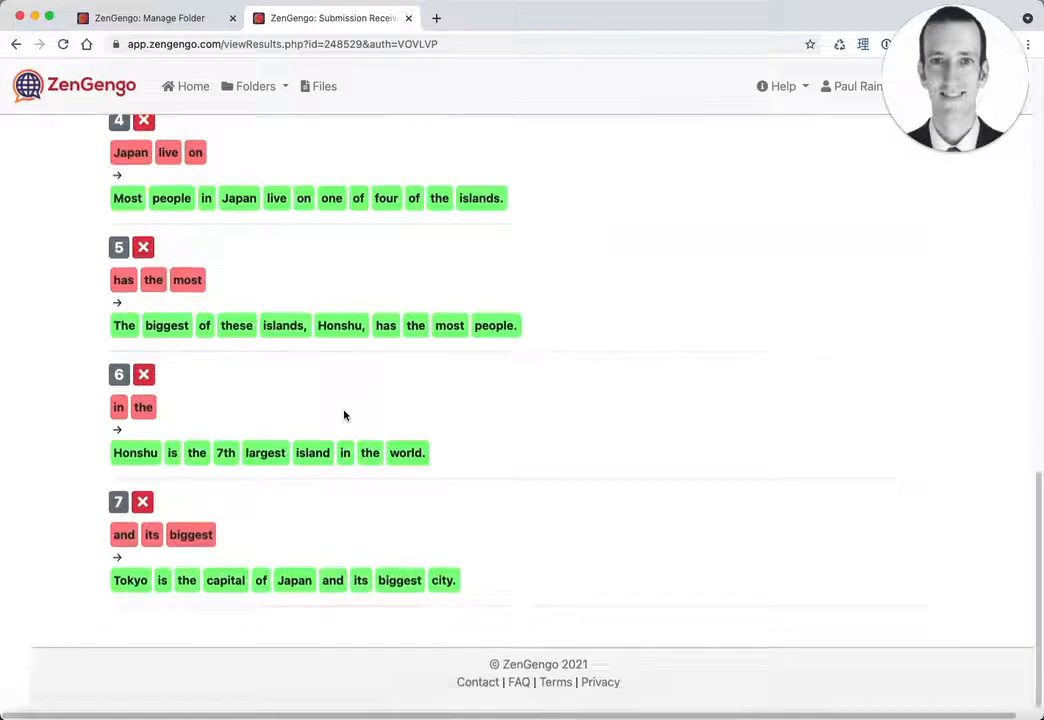
scroll(115, 399, up, 10)
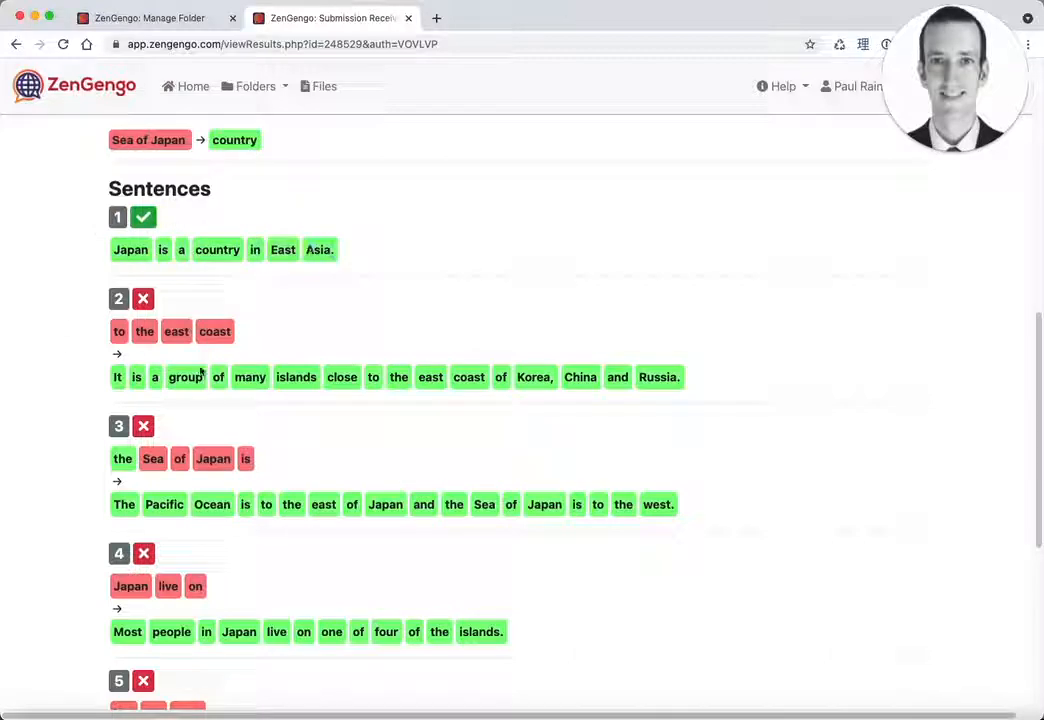
scroll(83, 435, down, 10)
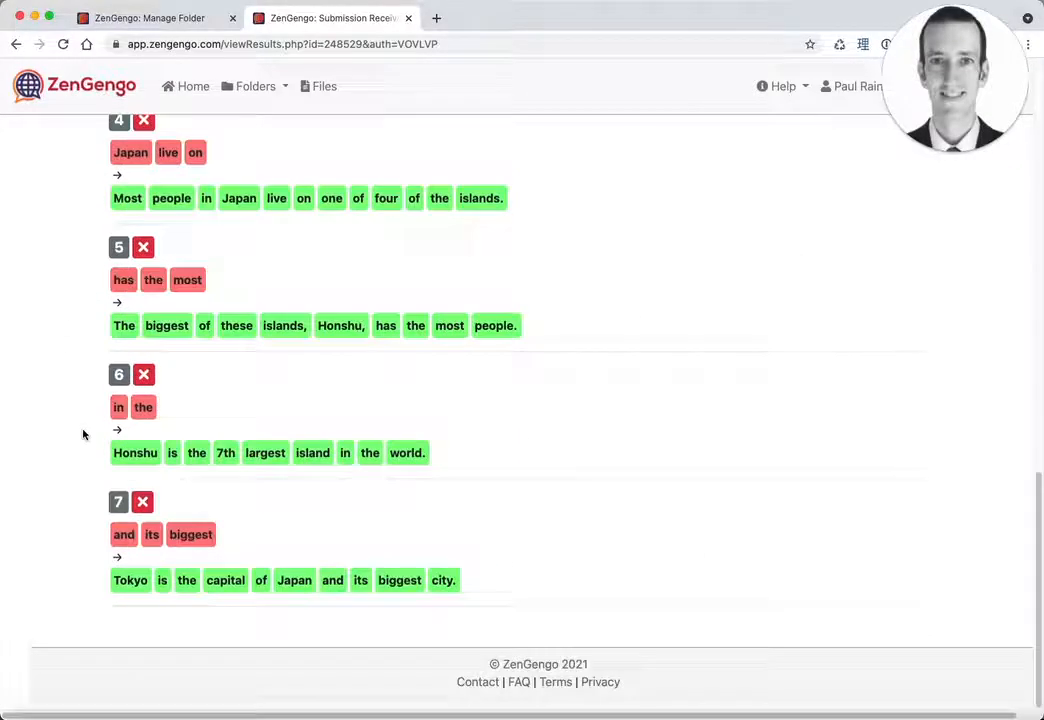
scroll(83, 435, up, 20)
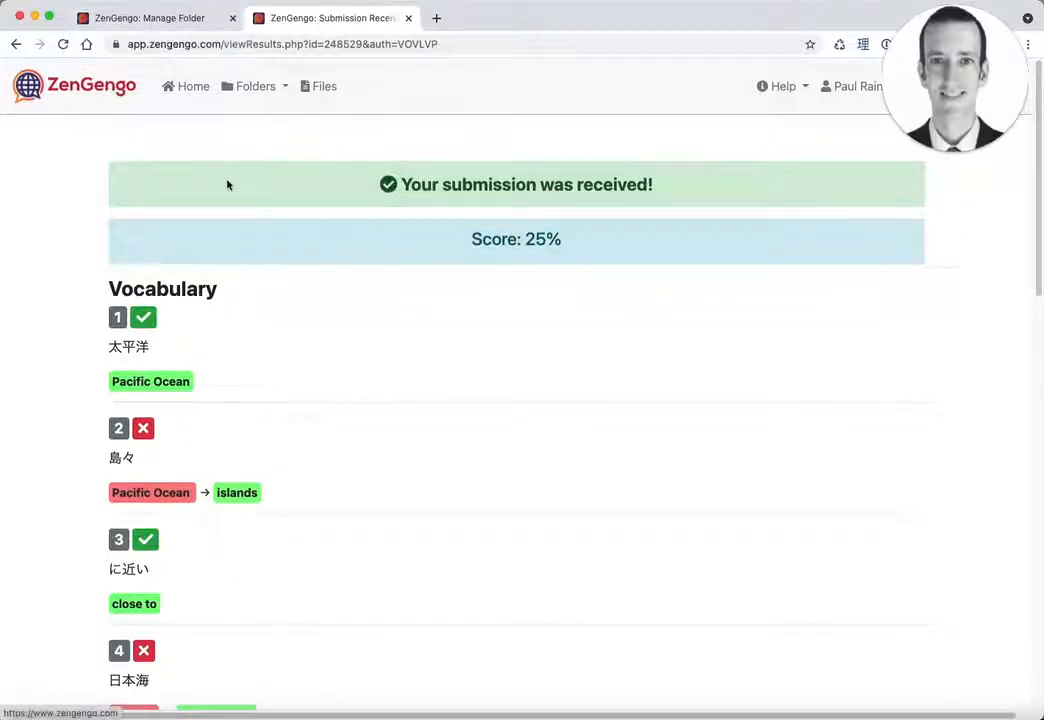
Turn off the display of the word gloss section in the assignment options and update the assignment
click(152, 24)
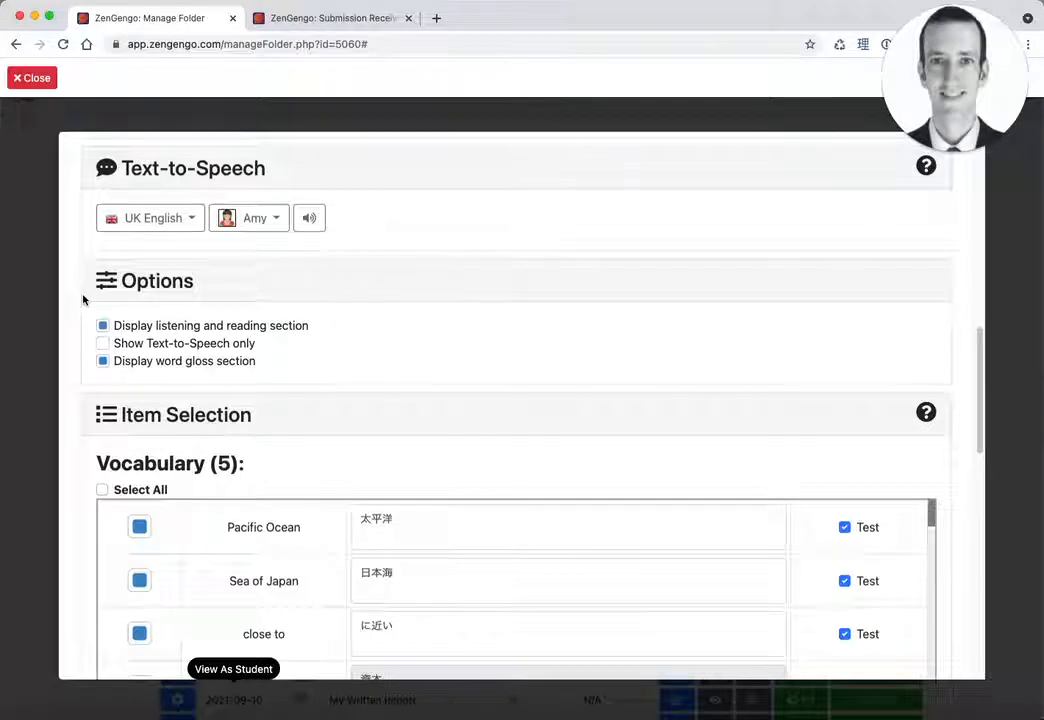
click(218, 365)
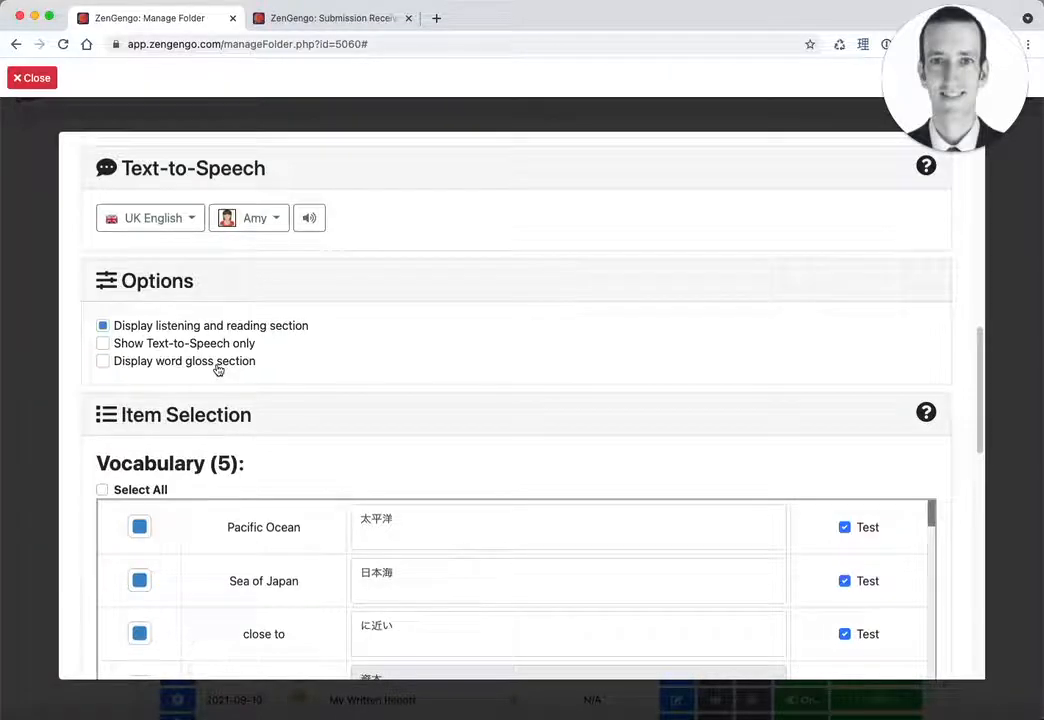
scroll(207, 482, down, 5)
scroll(127, 530, down, 6)
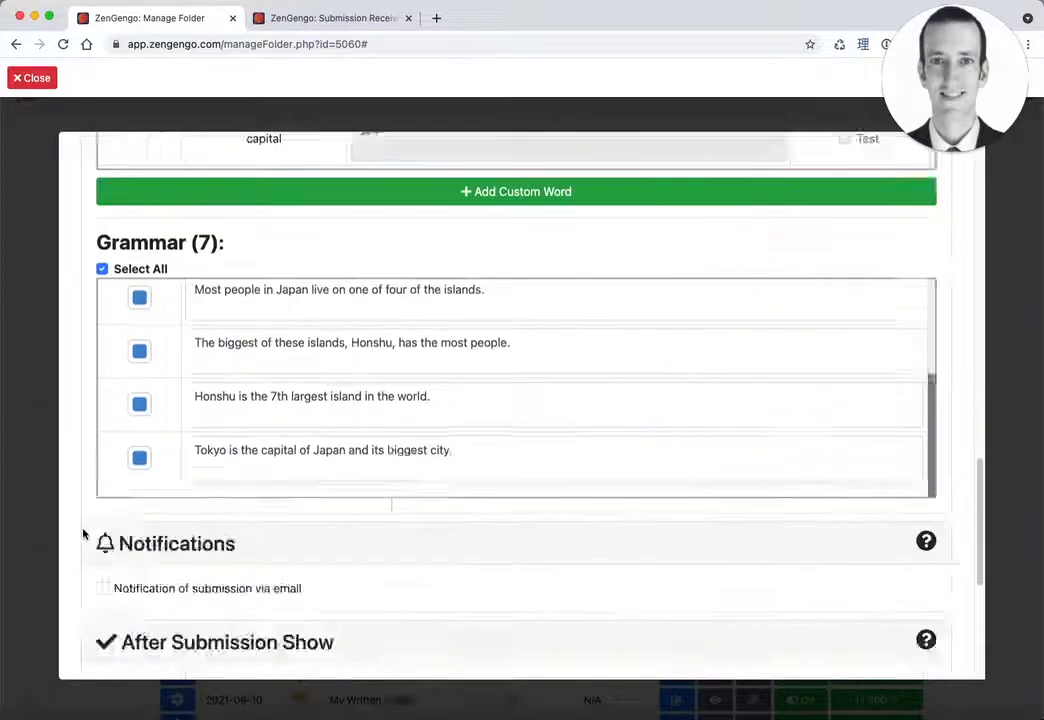
click(450, 632)
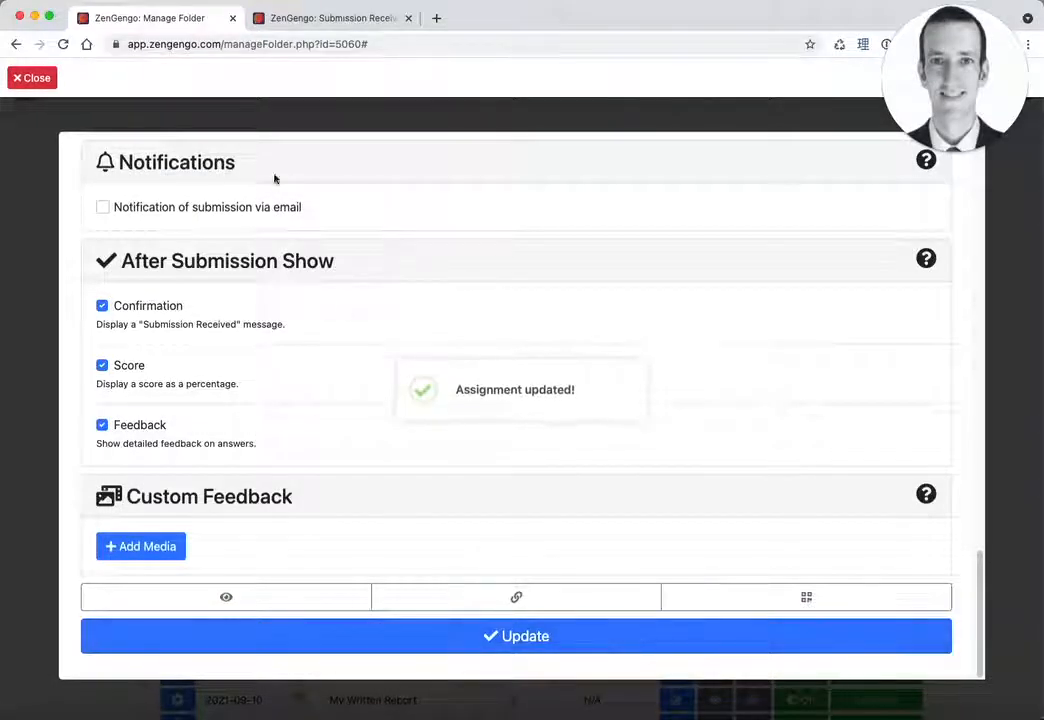
Check how the student page goes from the reading text to the vocabulary question, and return to the assignment settings
click(320, 20)
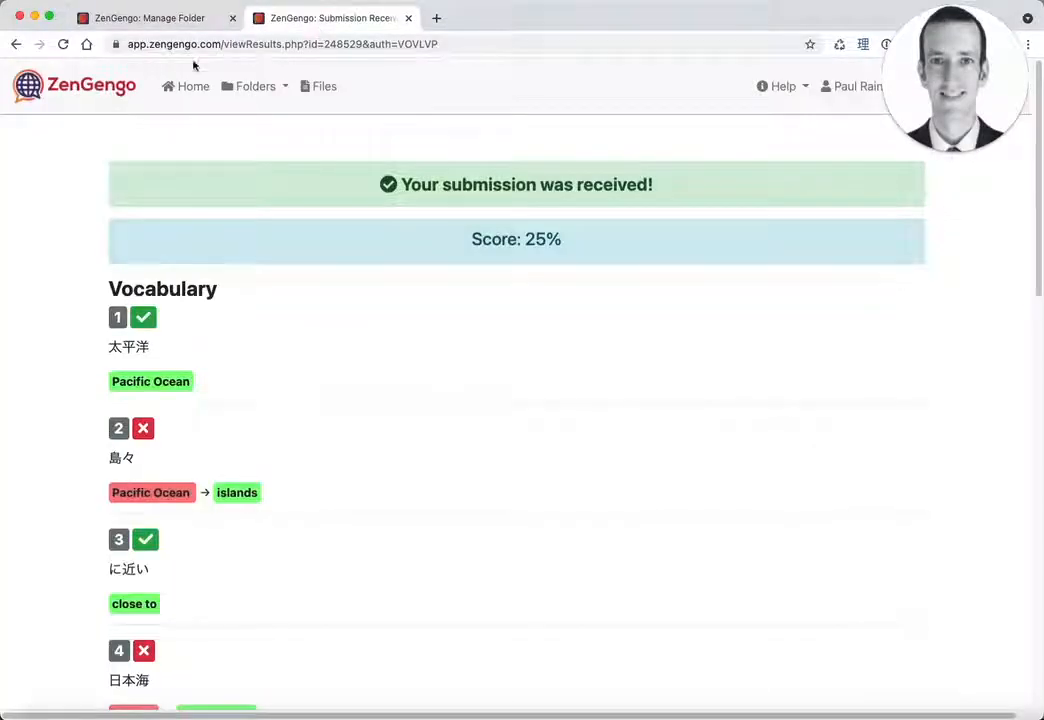
click(62, 45)
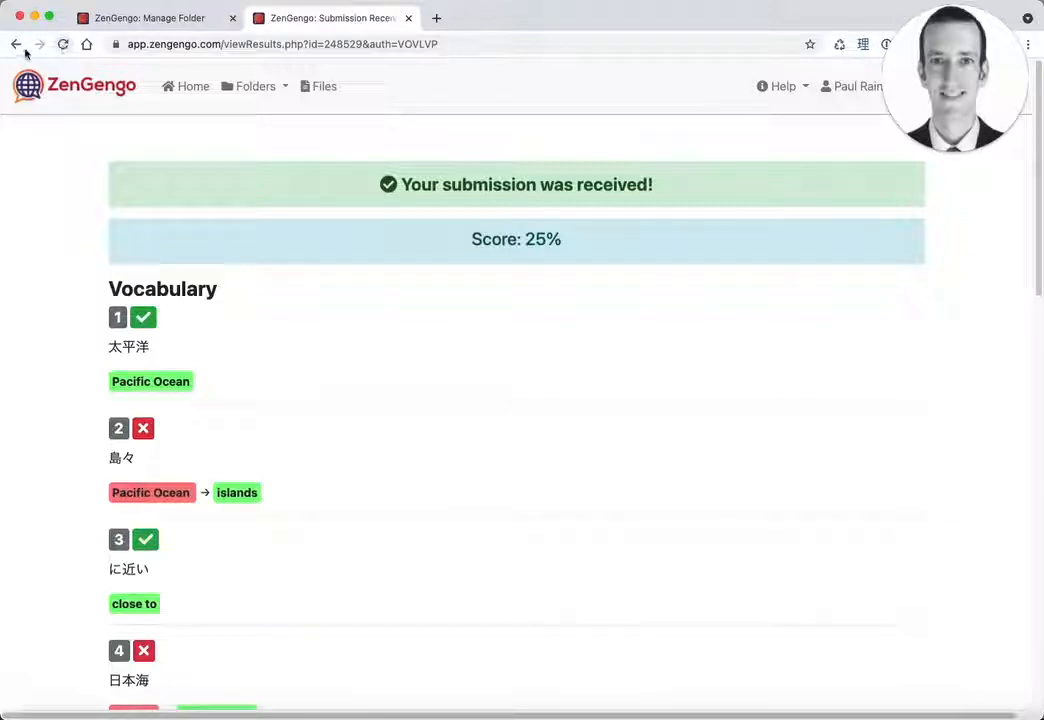
click(17, 45)
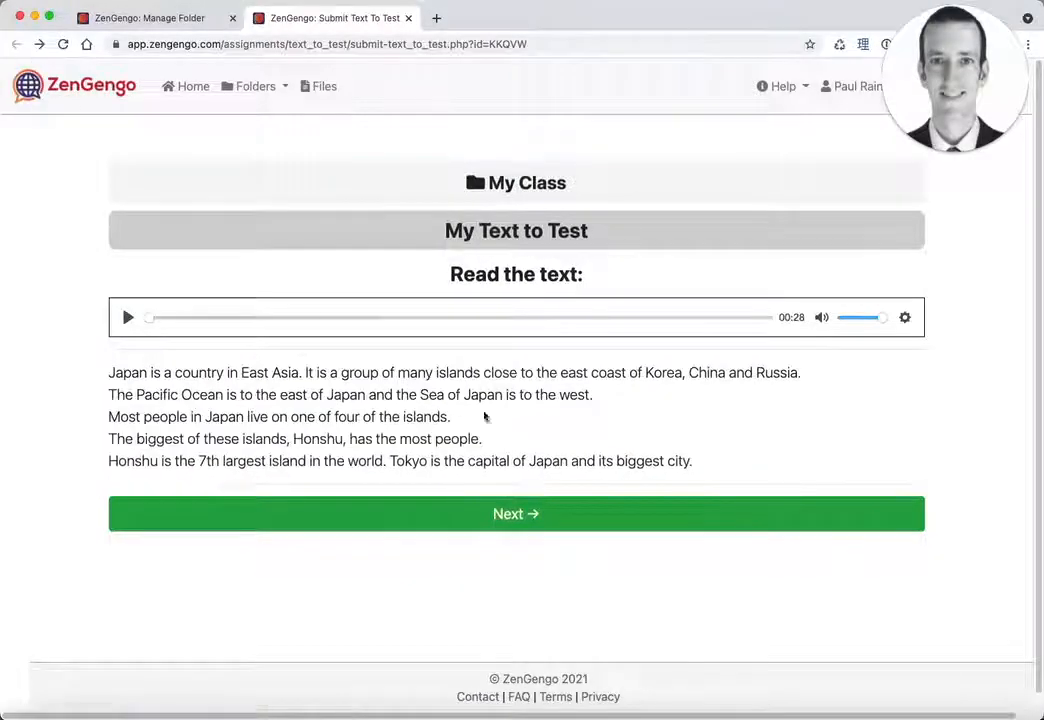
click(534, 513)
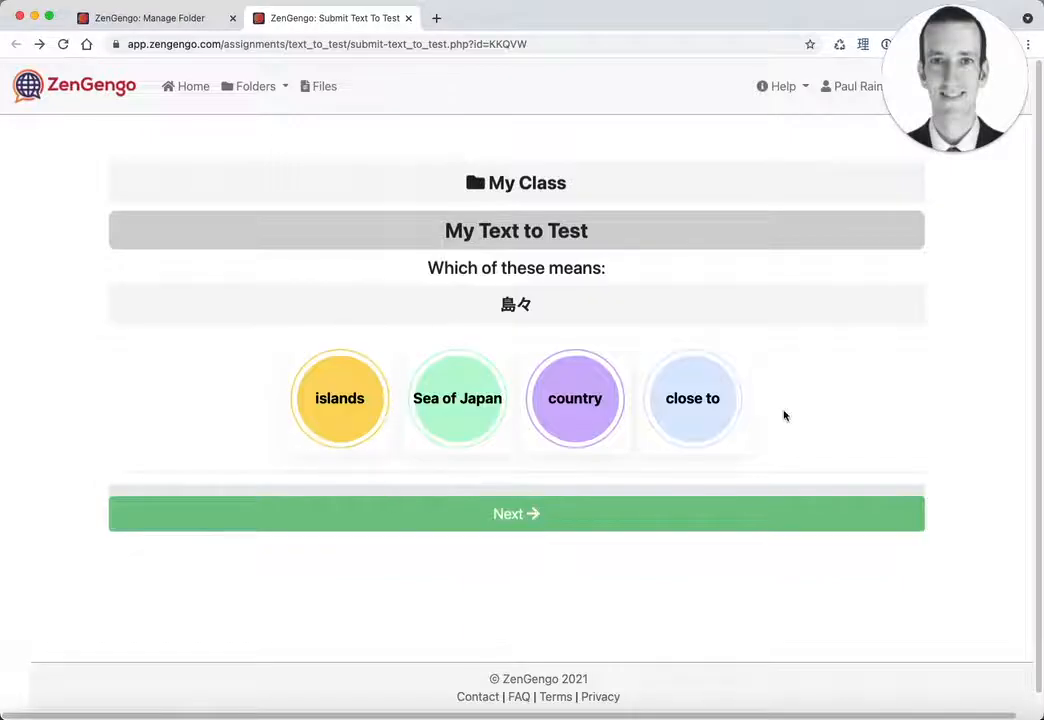
click(152, 25)
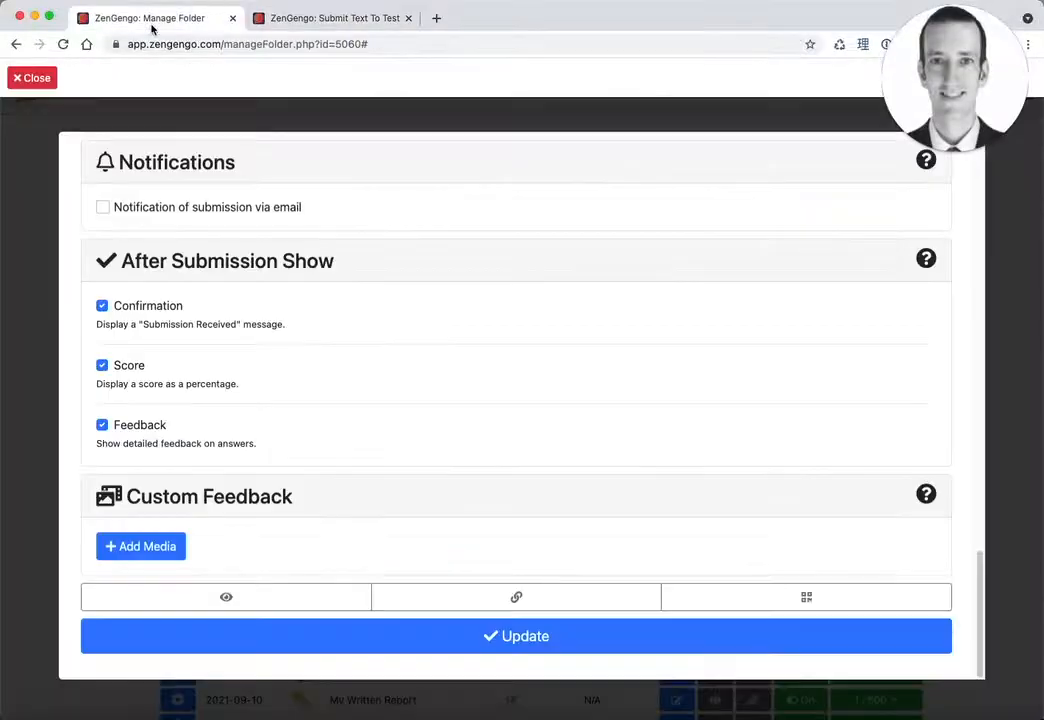
Enable Show Text-to-Speech only in the assignment options and update the assignment
scroll(182, 298, up, 15)
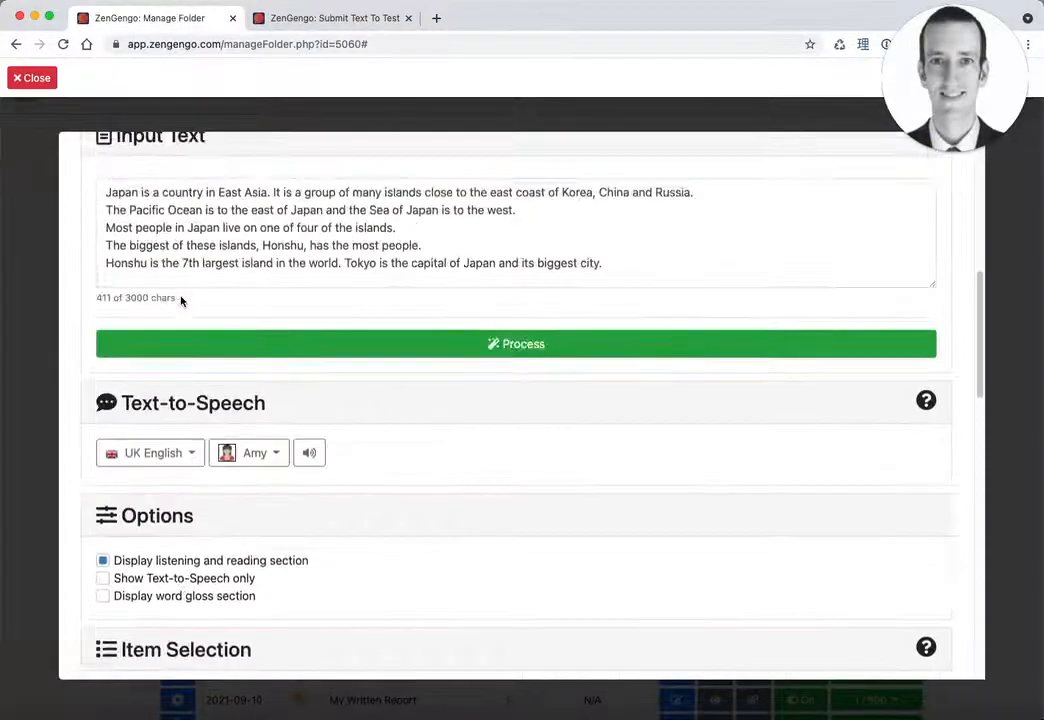
scroll(181, 302, down, 4)
scroll(182, 301, up, 2)
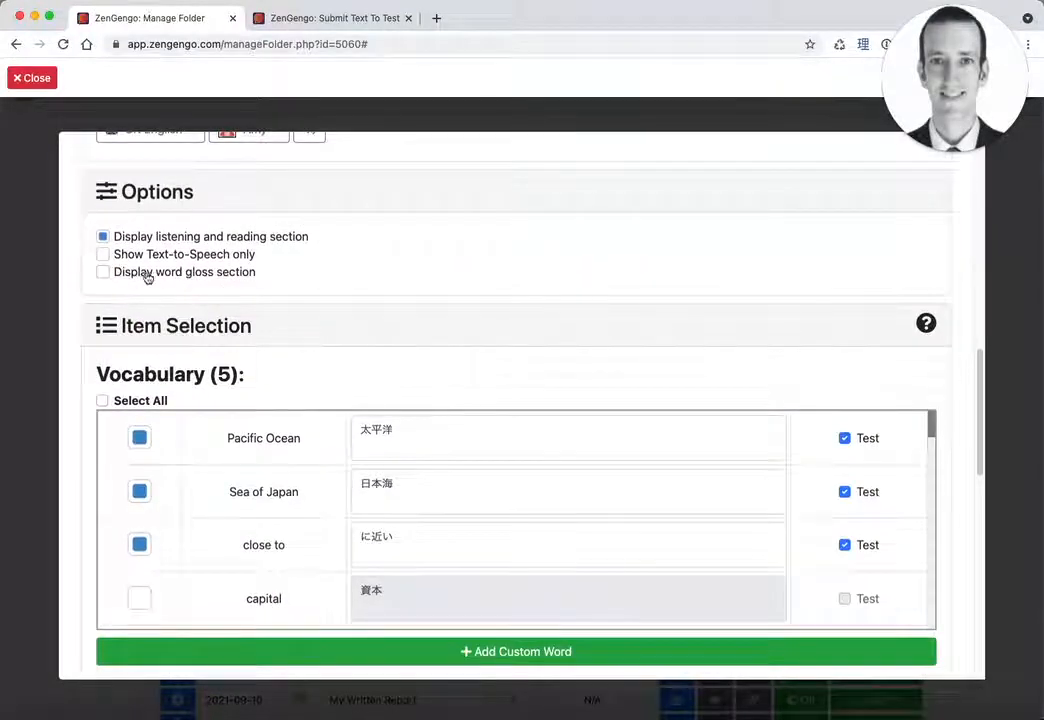
scroll(340, 318, up, 1)
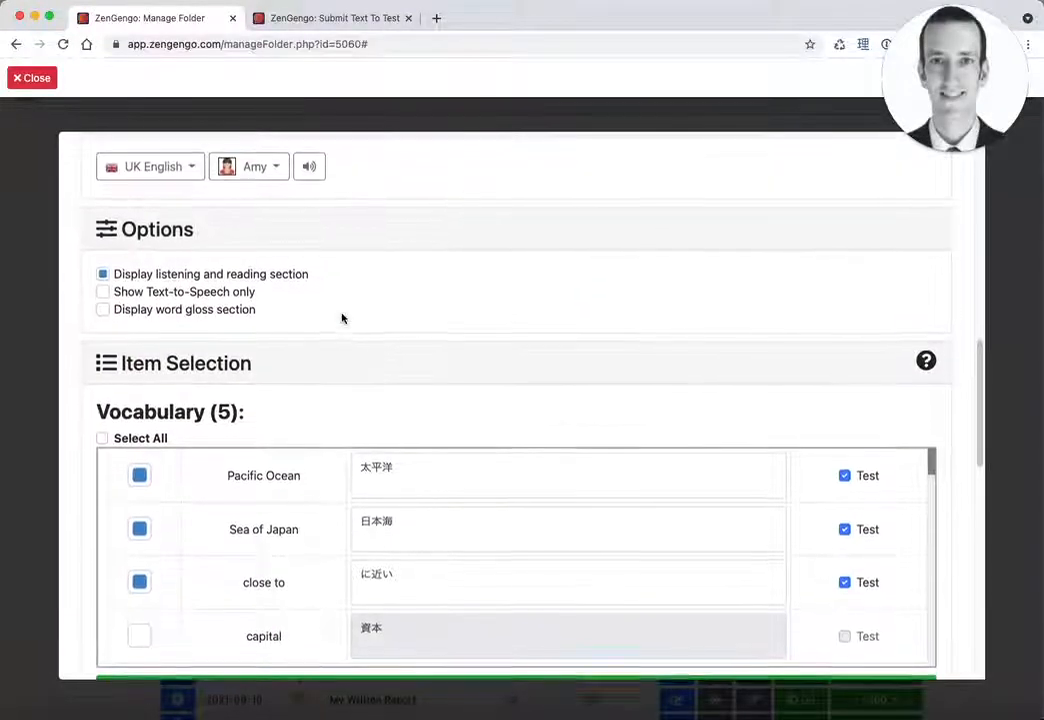
click(230, 295)
scroll(82, 380, down, 10)
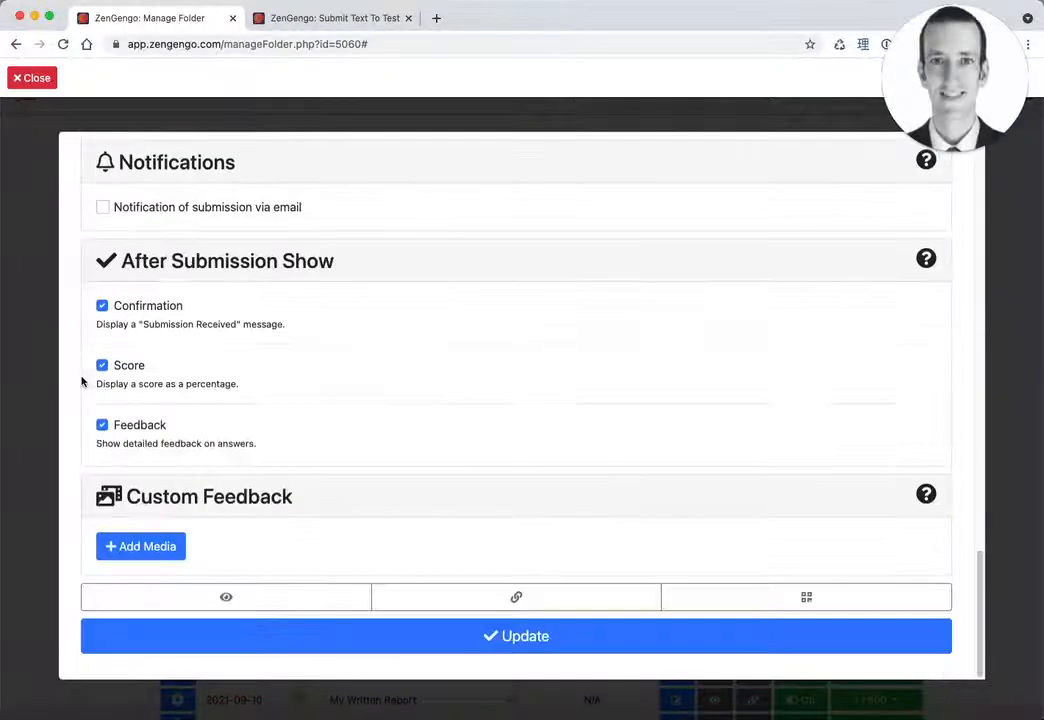
click(541, 636)
Reload the student page to check its listening section, and return to the assignment settings
click(300, 24)
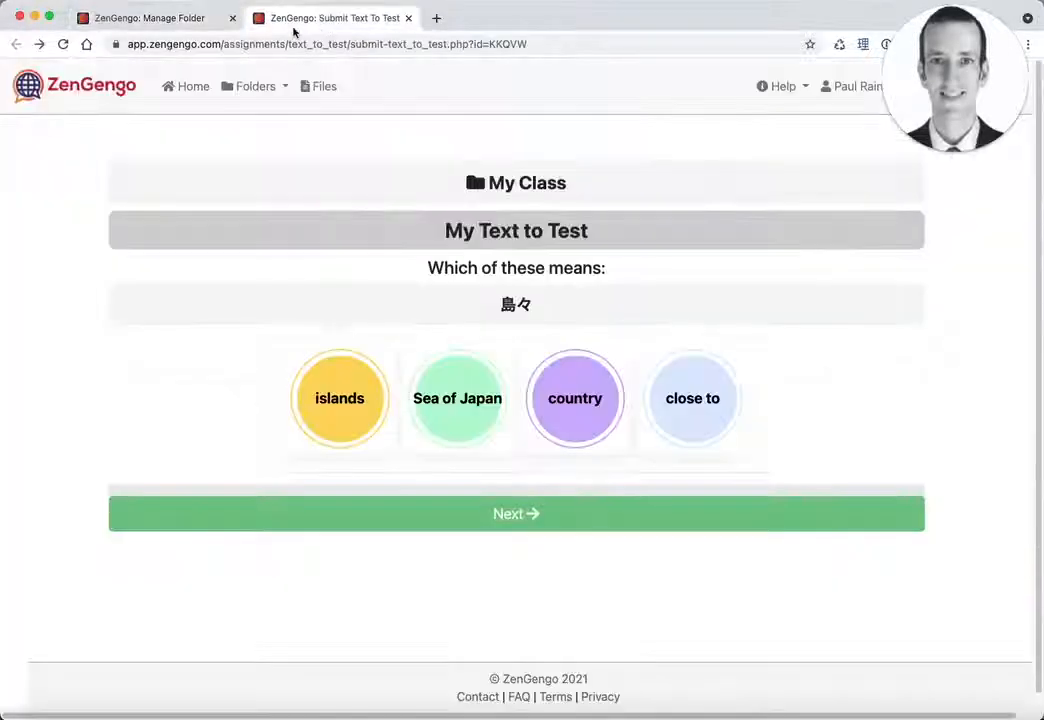
click(62, 44)
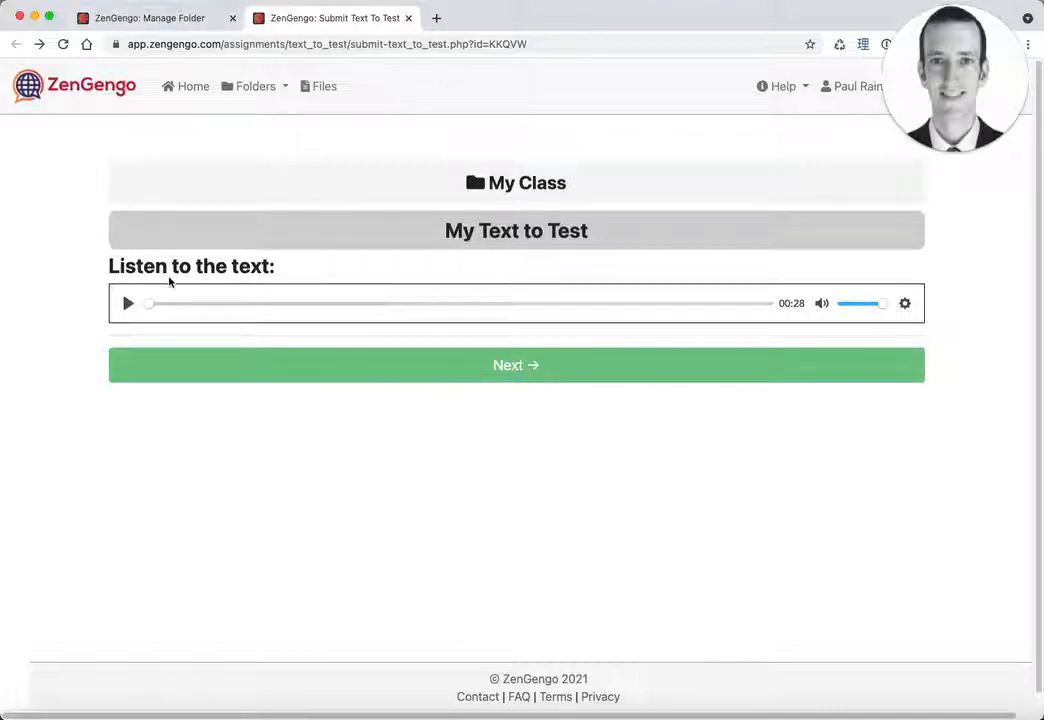
click(141, 20)
Clear the Text-to-Speech voice, with the reading and word gloss sections set to display, and update the assignment
scroll(312, 366, up, 15)
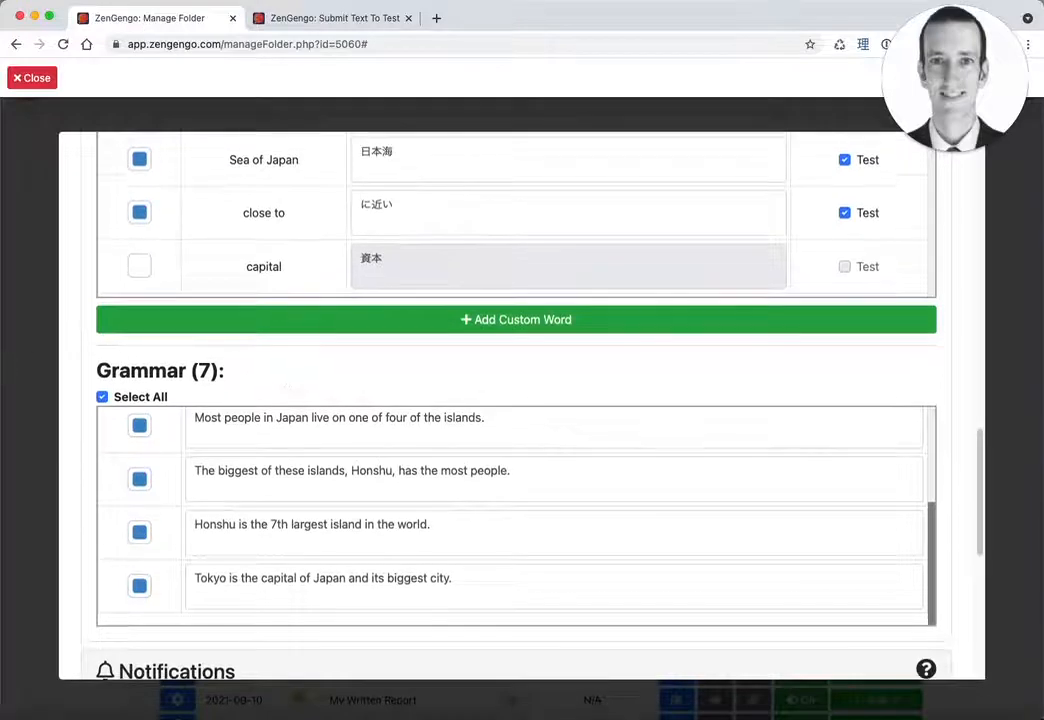
click(413, 331)
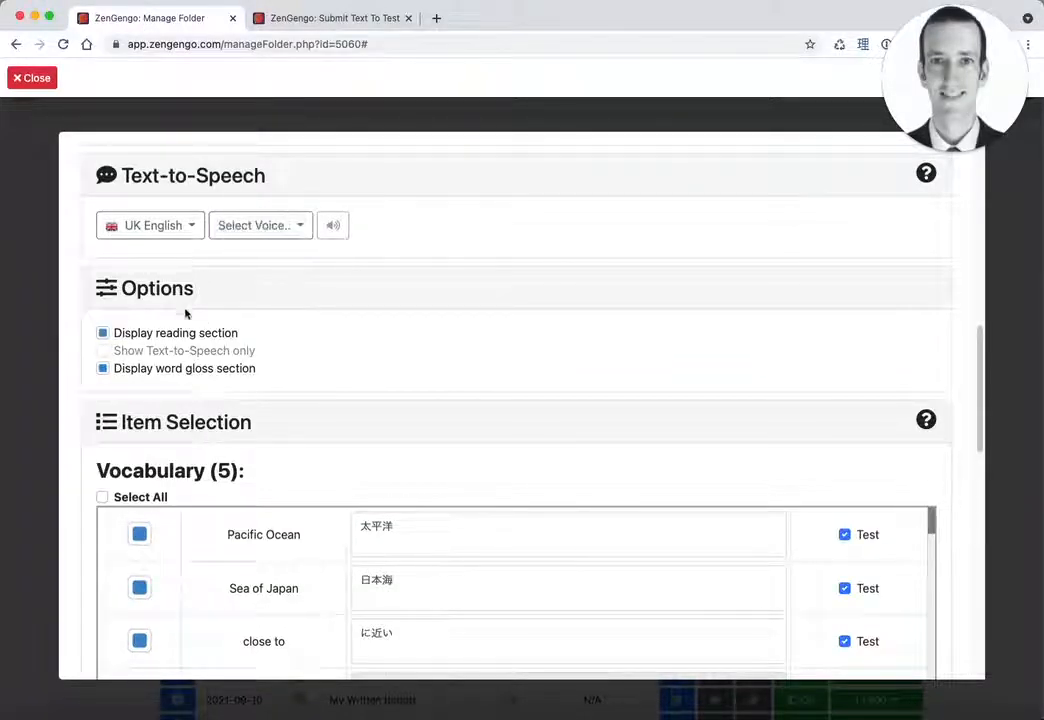
scroll(100, 437, down, 15)
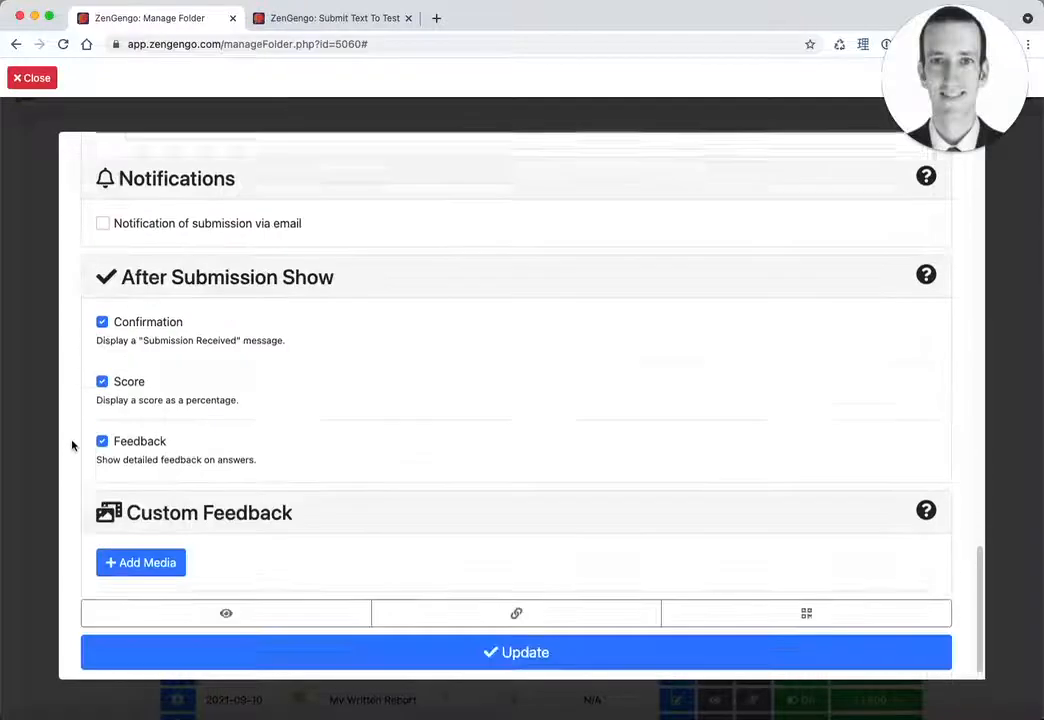
click(500, 636)
Reload the student page to check its reading section without audio, and go back to the assignment settings
click(325, 27)
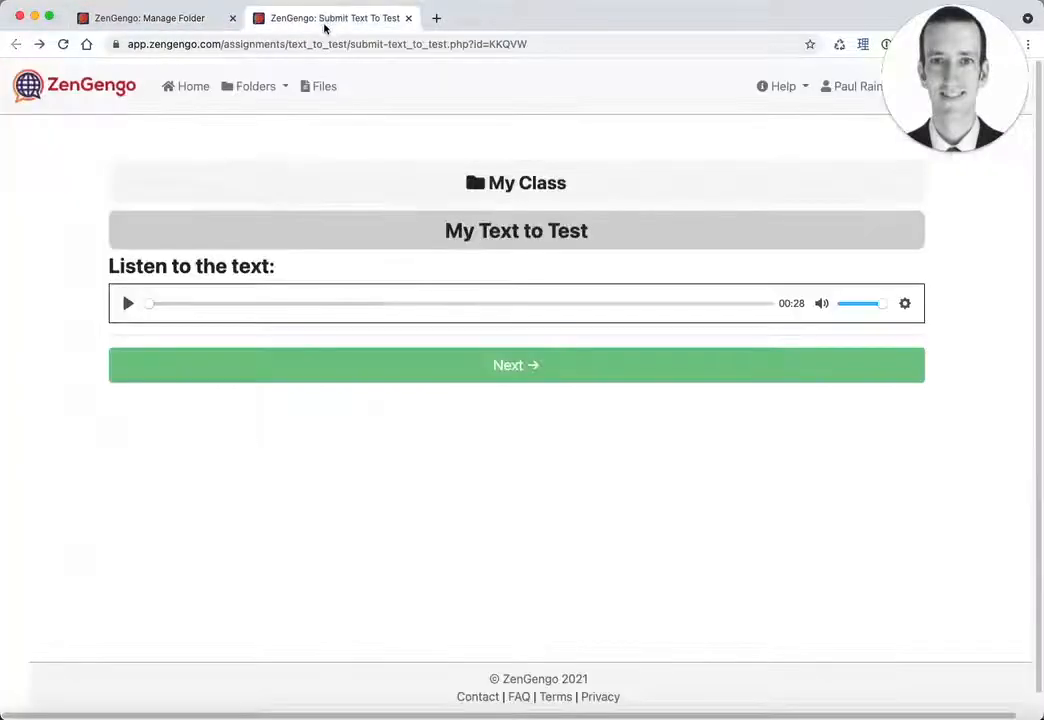
click(63, 44)
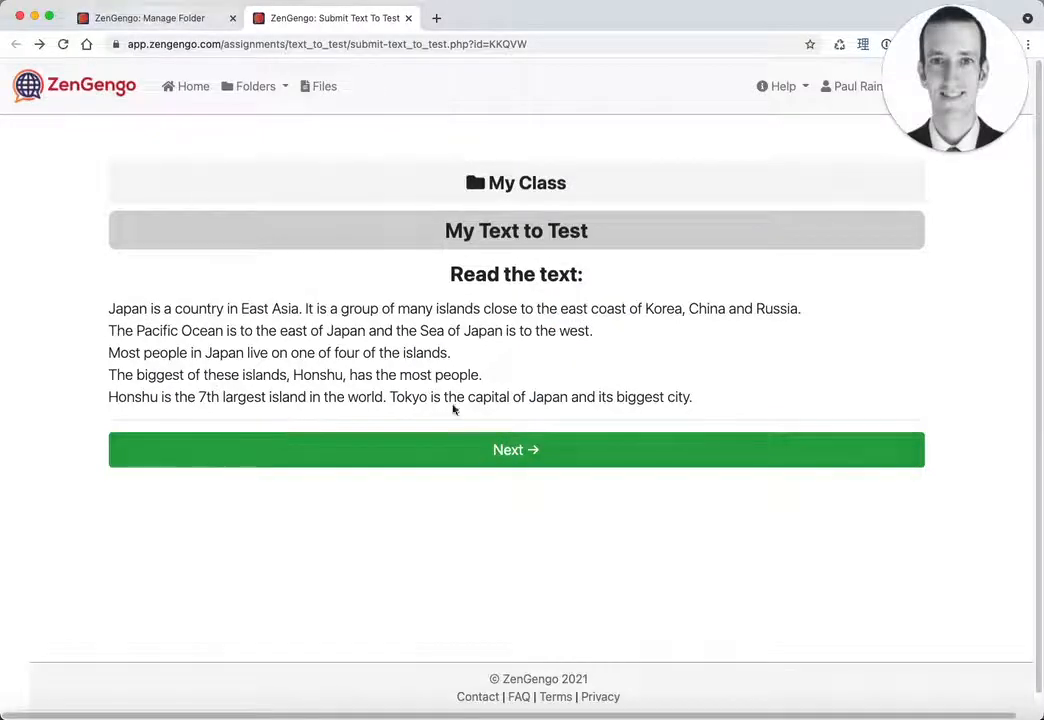
click(168, 19)
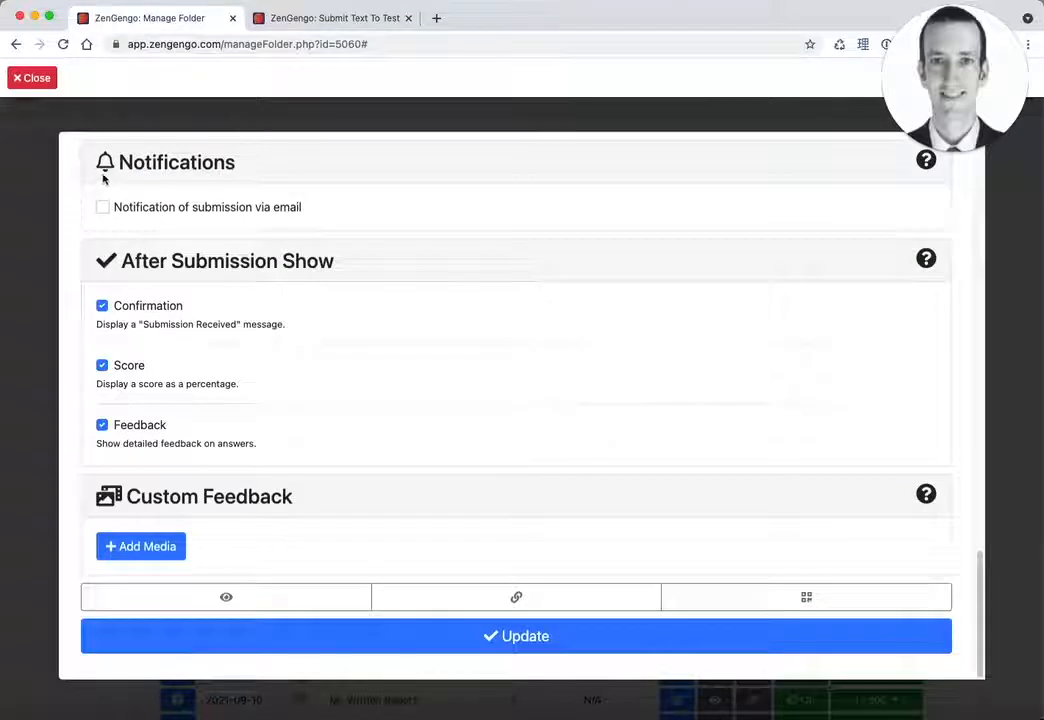